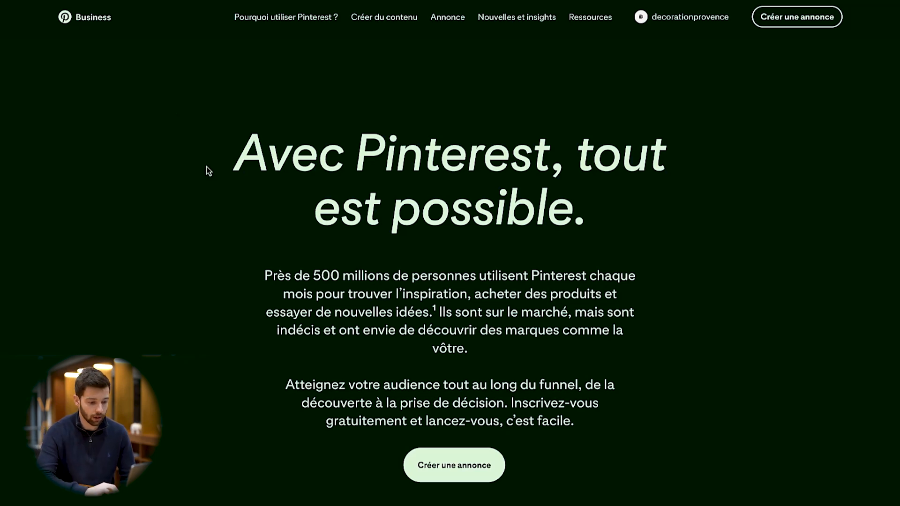
Open the Décoration Provence business profile and go to its account settings
{"action": "scroll", "coordinate": [205, 170], "scroll_direction": "down", "scroll_amount": 3}
{"action": "scroll", "coordinate": [205, 171], "scroll_direction": "up", "scroll_amount": 3}
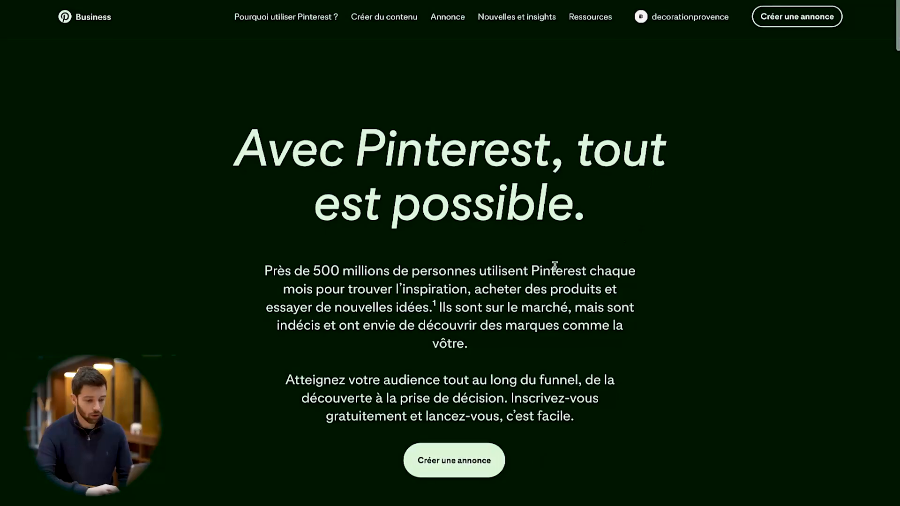
{"action": "left_click", "coordinate": [685, 20]}
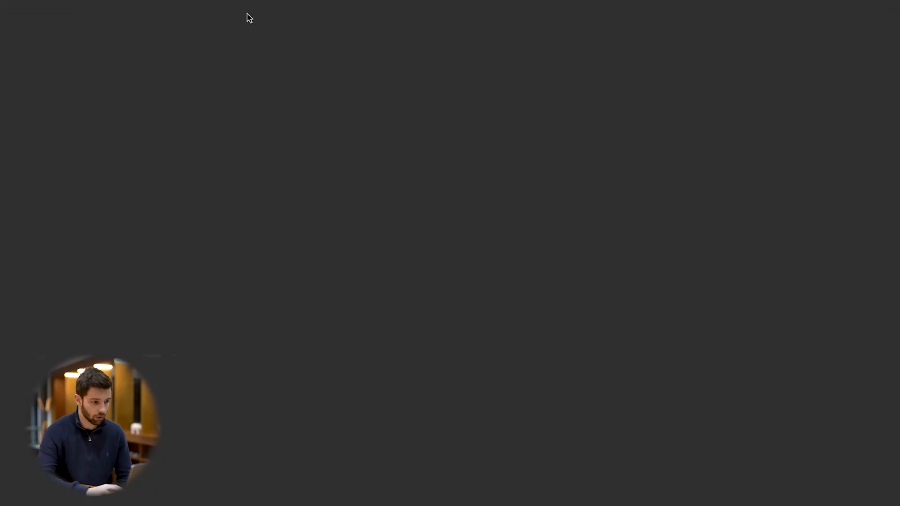
{"action": "left_click", "coordinate": [880, 24]}
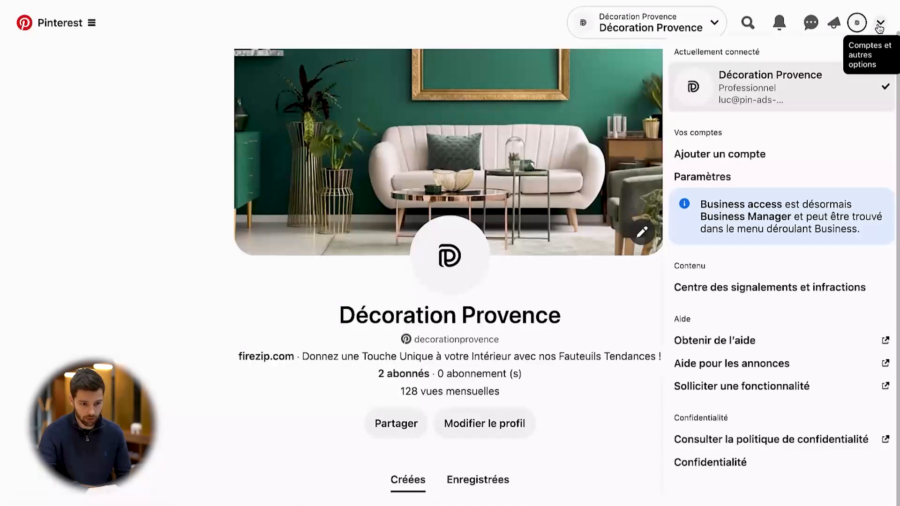
{"action": "left_click", "coordinate": [732, 175]}
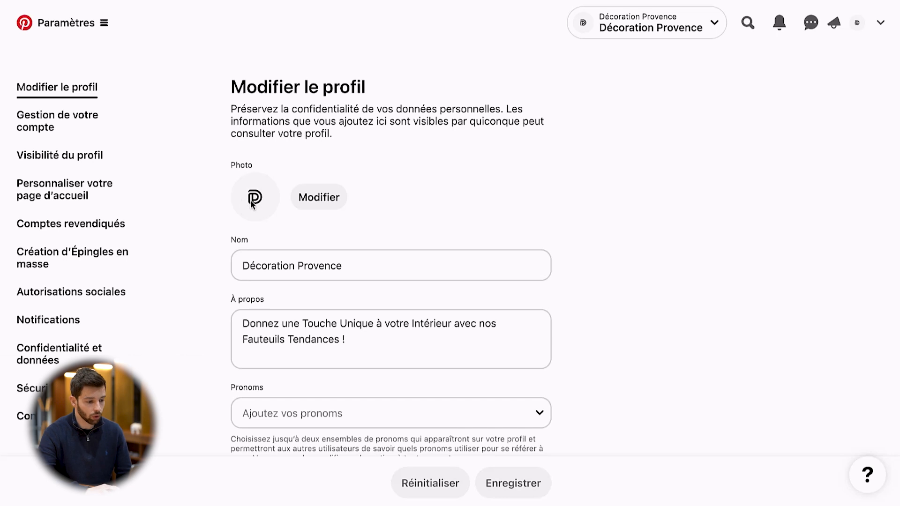
Review the photo, name and description in the profile settings, and open the public profile in a separate tab to compare
{"action": "scroll", "coordinate": [351, 275], "scroll_direction": "down", "scroll_amount": 3}
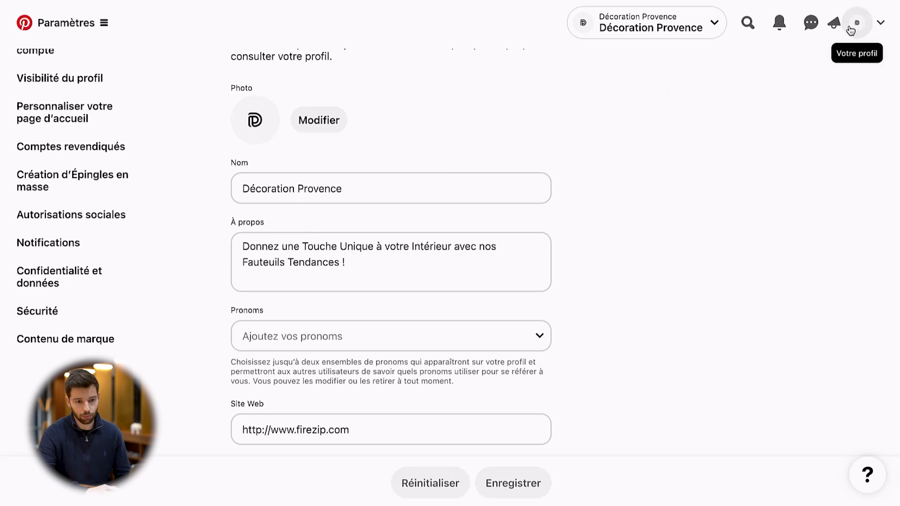
{"action": "right_click", "coordinate": [851, 27]}
{"action": "left_click", "coordinate": [836, 32]}
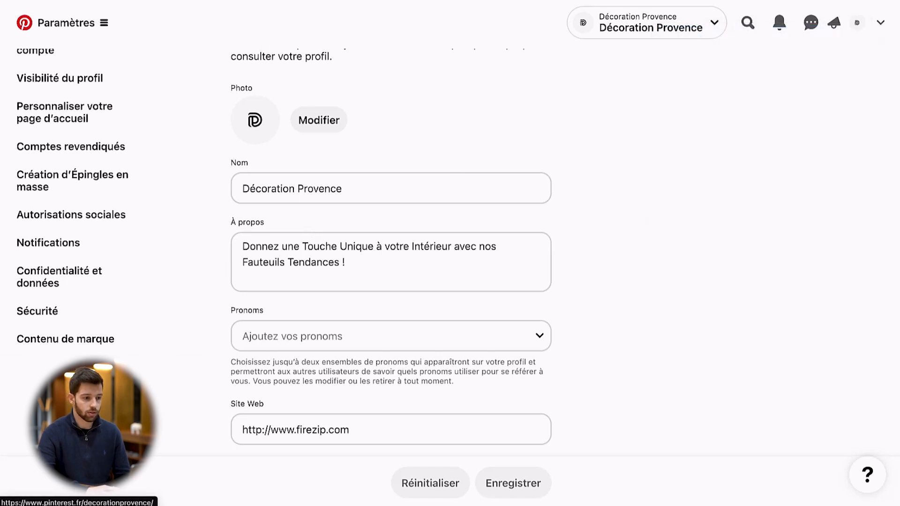
{"action": "key", "text": "ctrl+Tab"}
{"action": "scroll", "coordinate": [340, 318], "scroll_direction": "down", "scroll_amount": 1}
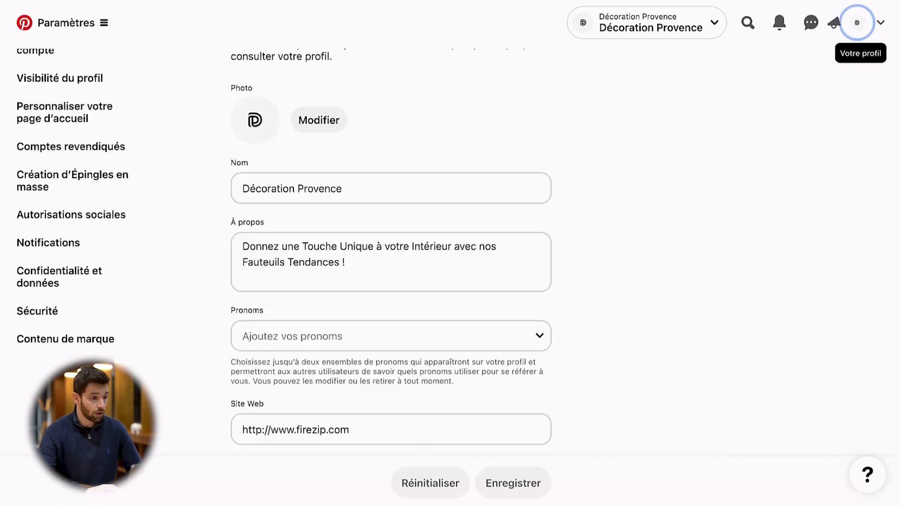
{"action": "scroll", "coordinate": [655, 255], "scroll_direction": "up", "scroll_amount": 1}
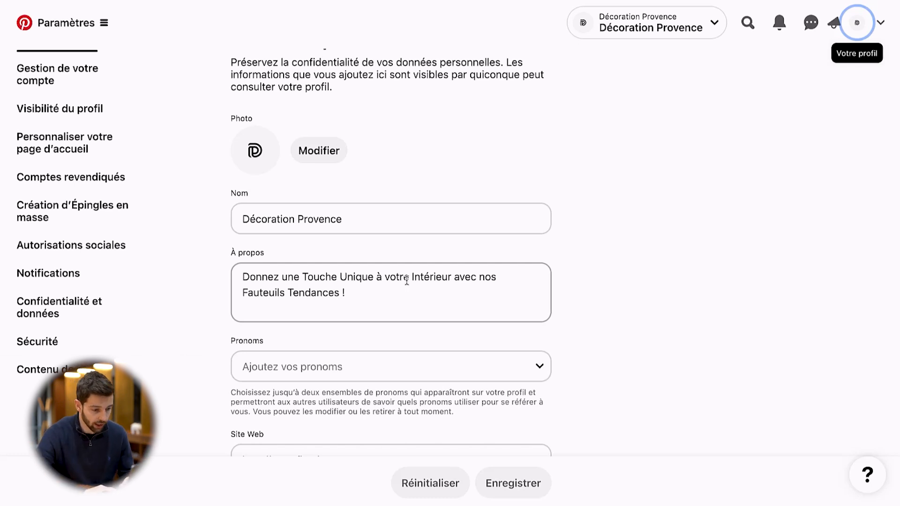
Examine the keywords "Intérieur" and "Fauteuils" in the À propos description by highlighting each one
{"action": "left_click_drag", "start_coordinate": [406, 283], "coordinate": [445, 285]}
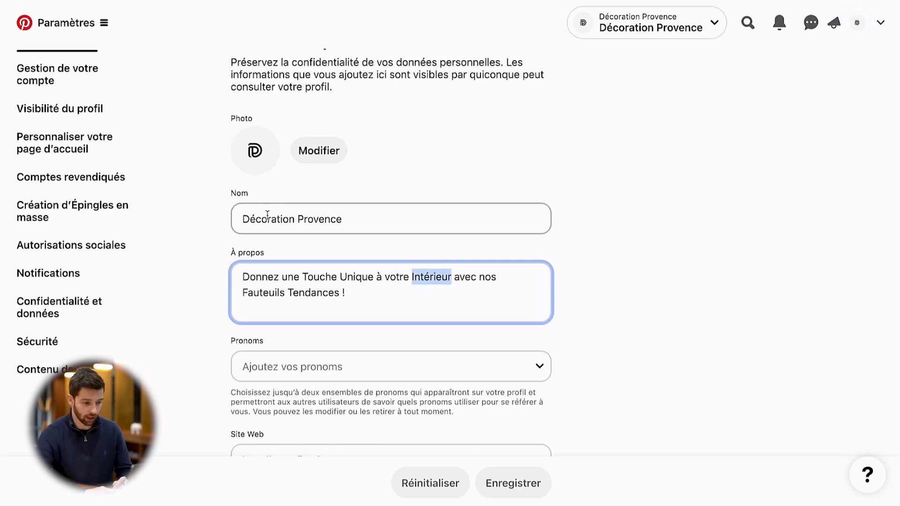
{"action": "left_click", "coordinate": [413, 311]}
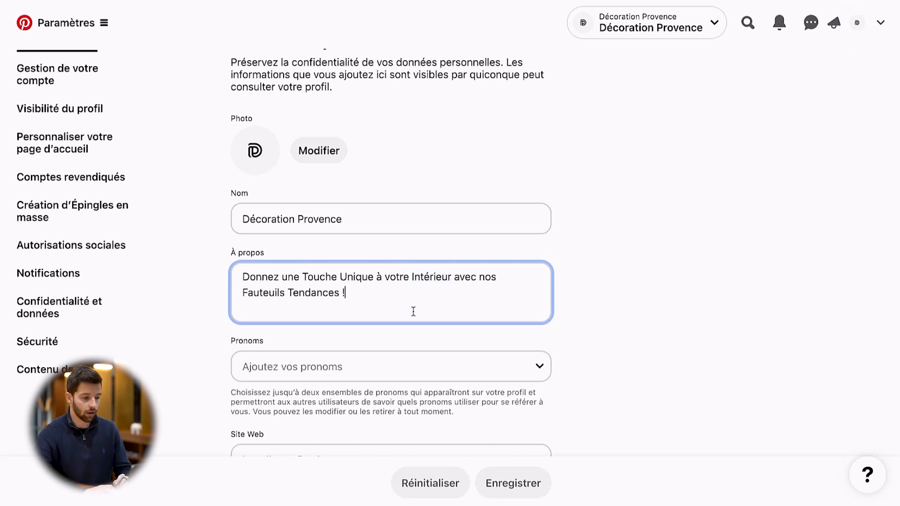
{"action": "double_click", "coordinate": [252, 293]}
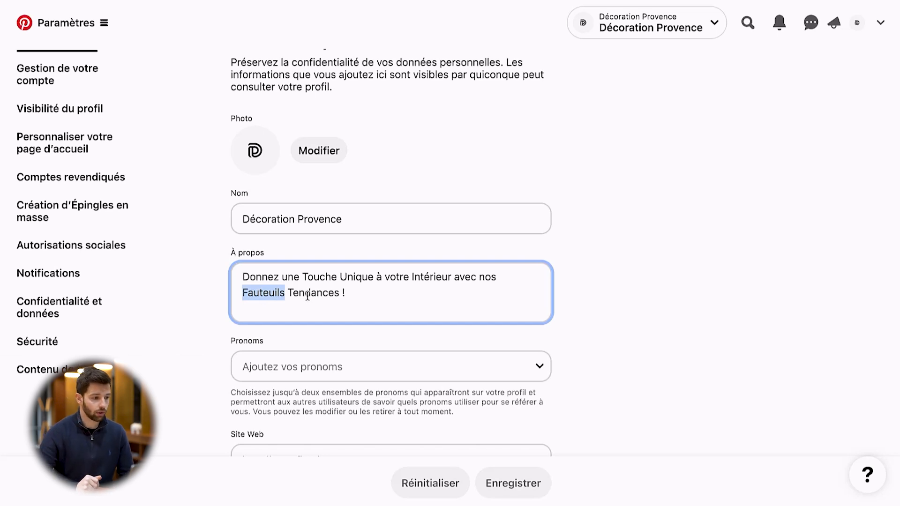
{"action": "left_click", "coordinate": [631, 275]}
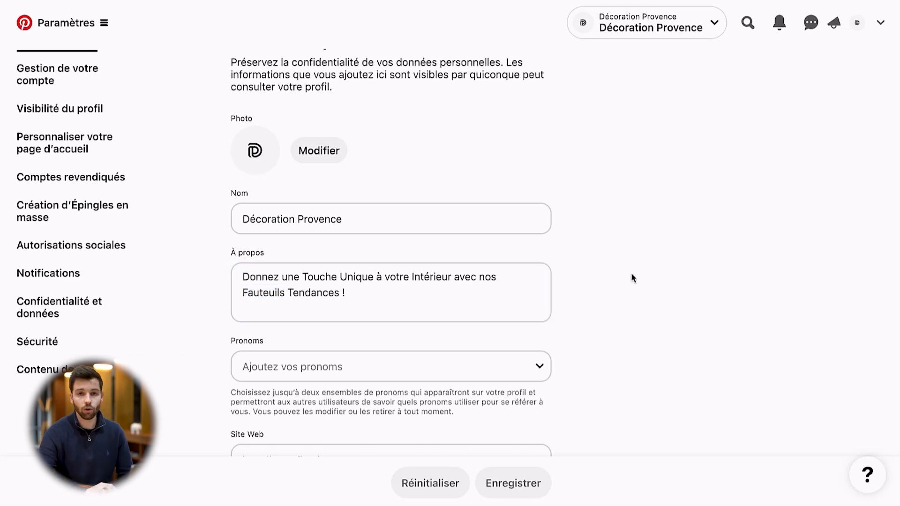
Check the profile's website and username fields, and compare the username with the public profile's URL
{"action": "scroll", "coordinate": [631, 276], "scroll_direction": "down", "scroll_amount": 6}
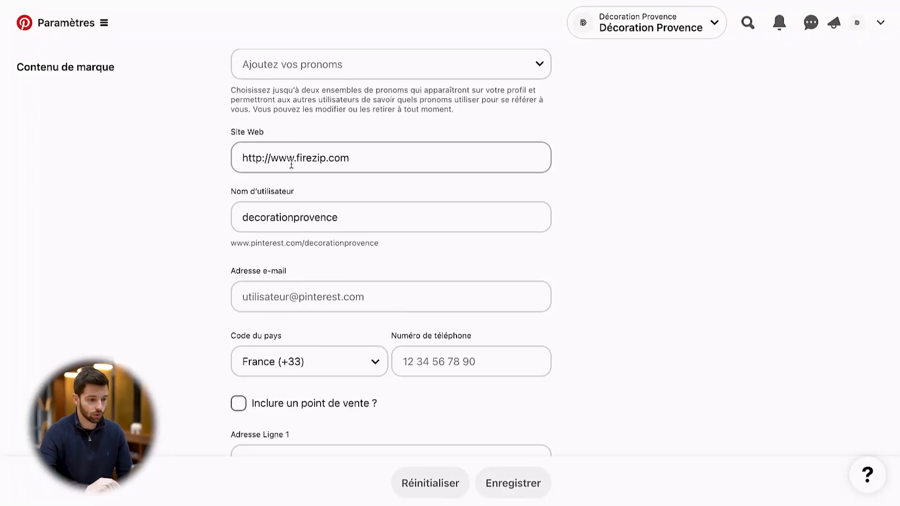
{"action": "left_click", "coordinate": [260, 220]}
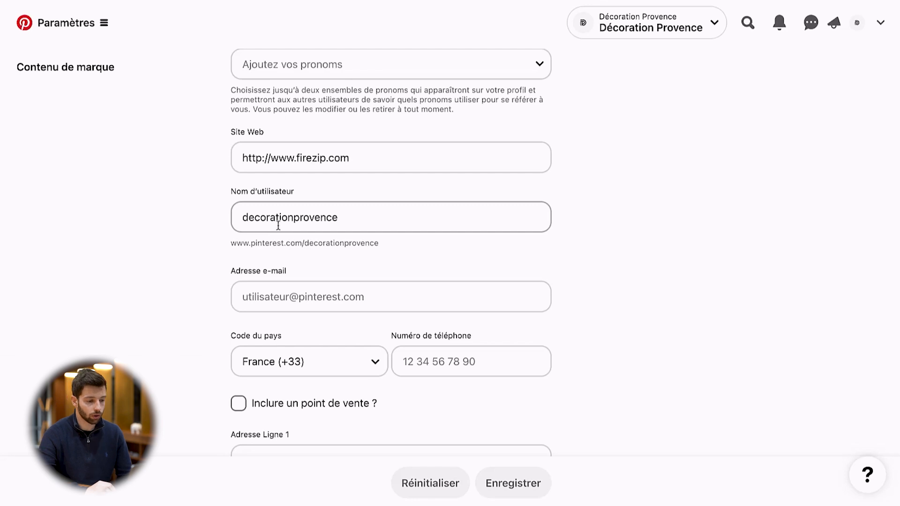
{"action": "left_click", "coordinate": [294, 239]}
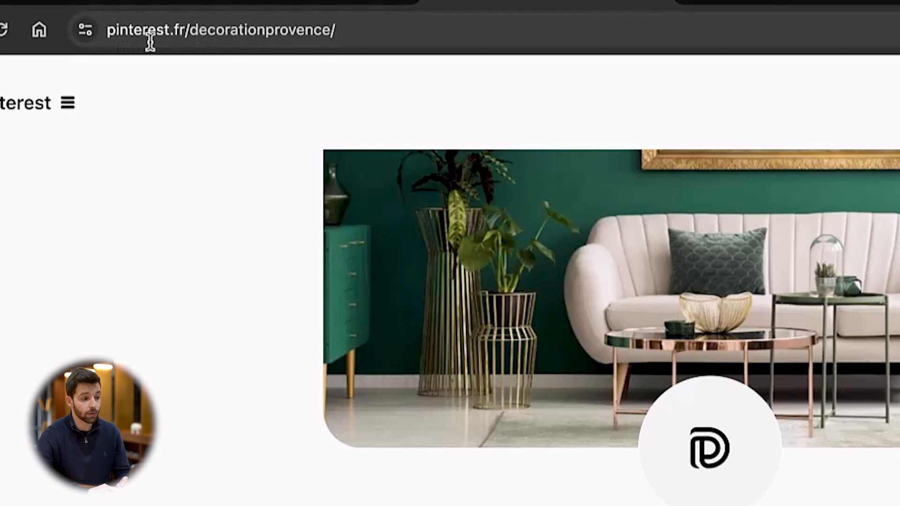
{"action": "left_click_drag", "start_coordinate": [187, 39], "coordinate": [315, 45]}
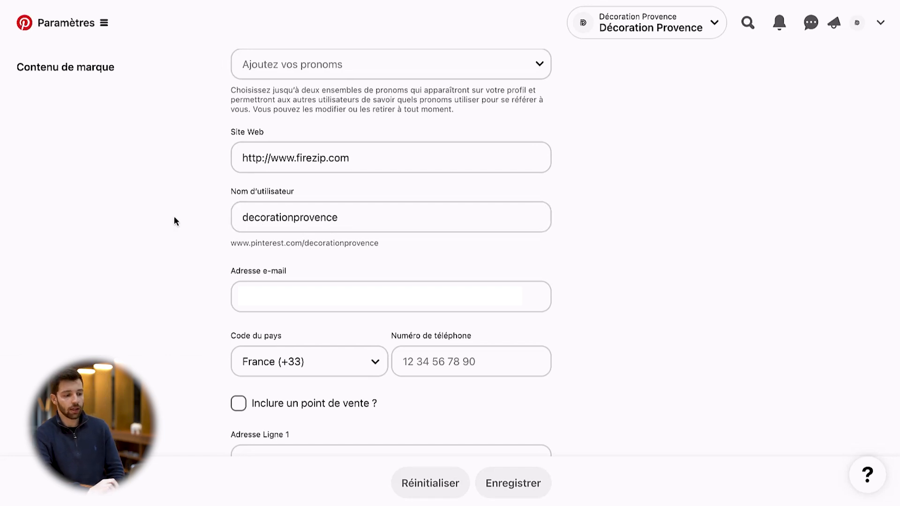
Review the profile's e-mail, phone, point-of-sale and address fields, and return to the beginning of the form
{"action": "scroll", "coordinate": [337, 213], "scroll_direction": "down", "scroll_amount": 1}
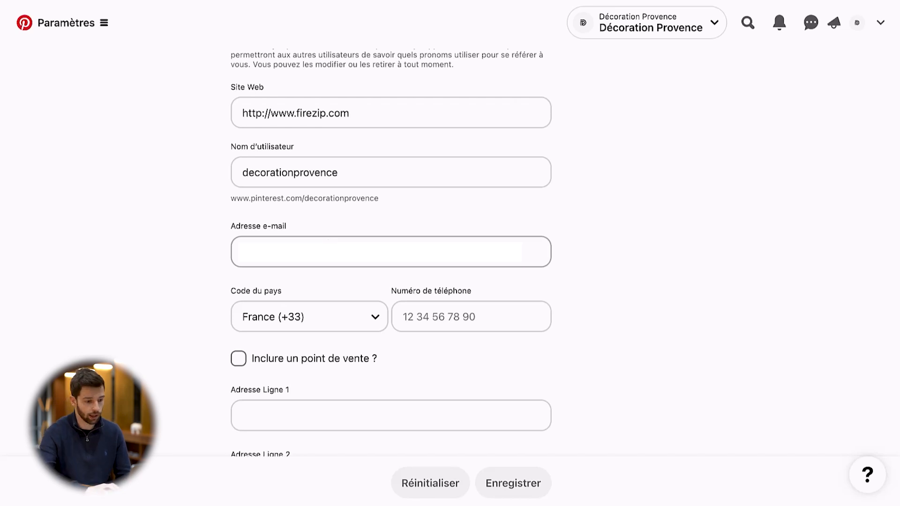
{"action": "scroll", "coordinate": [333, 252], "scroll_direction": "down", "scroll_amount": 1}
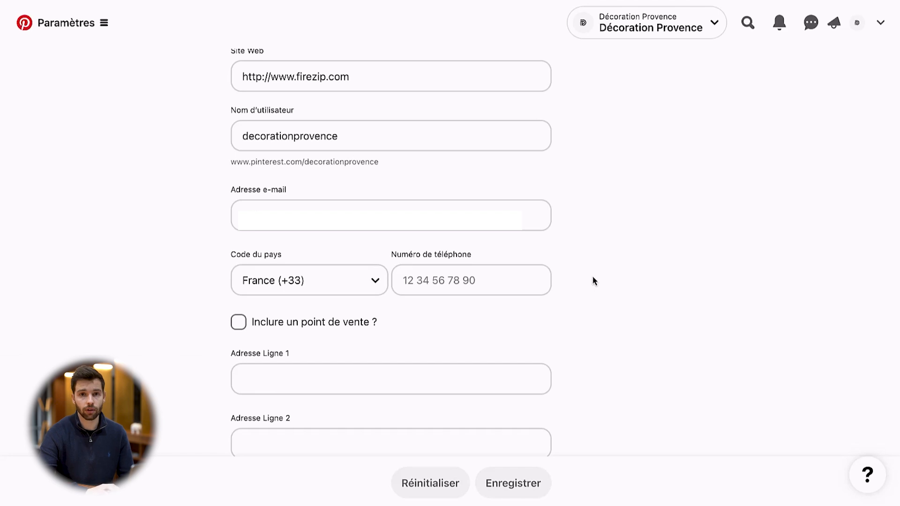
{"action": "scroll", "coordinate": [273, 244], "scroll_direction": "down", "scroll_amount": 4}
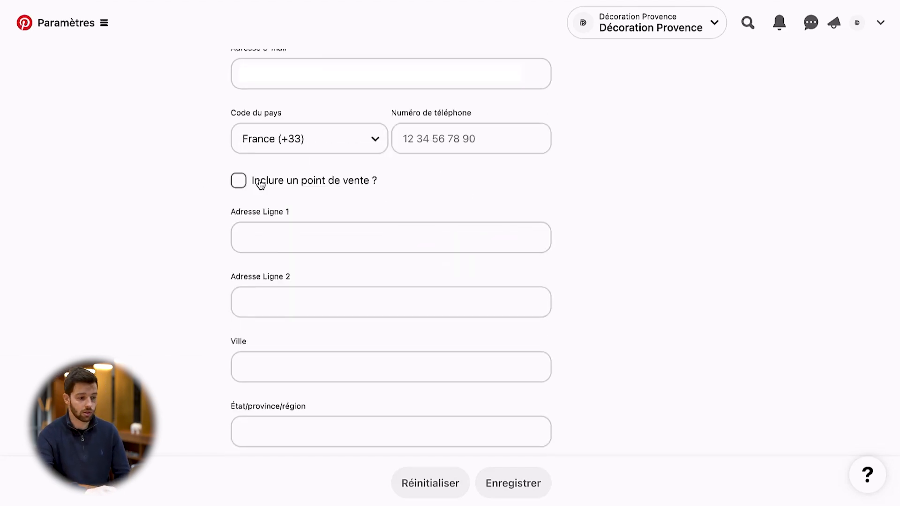
{"action": "scroll", "coordinate": [153, 187], "scroll_direction": "down", "scroll_amount": 5}
{"action": "scroll", "coordinate": [152, 187], "scroll_direction": "up", "scroll_amount": 15}
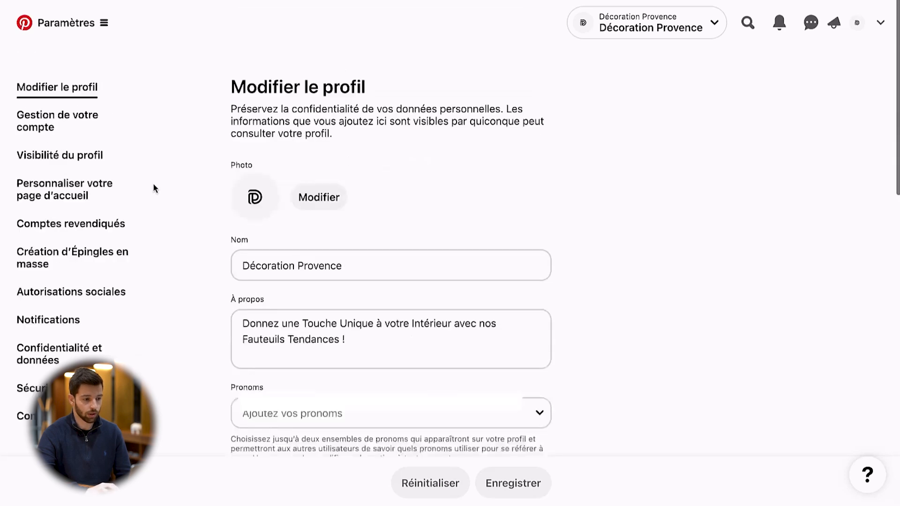
Open Gestion de votre compte and review the account credentials, personal information, business type, country, language and professional goals
{"action": "left_click", "coordinate": [75, 119]}
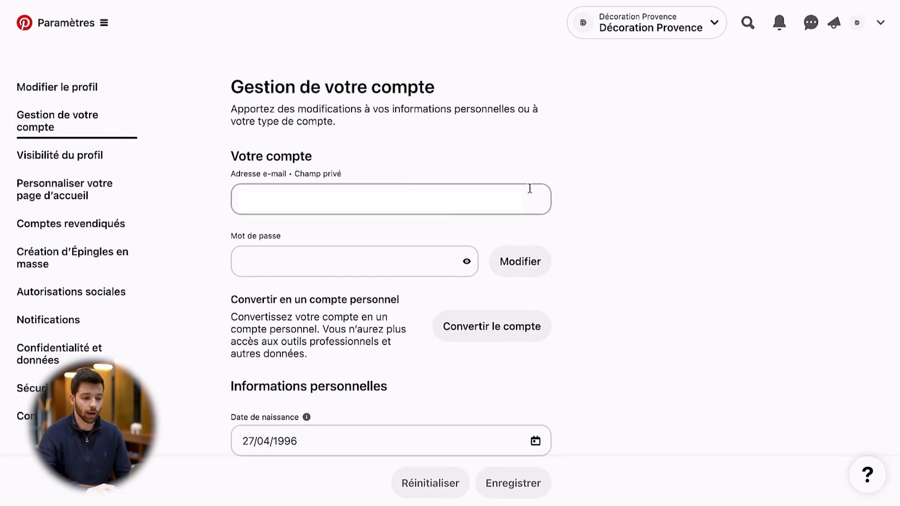
{"action": "scroll", "coordinate": [535, 185], "scroll_direction": "down", "scroll_amount": 4}
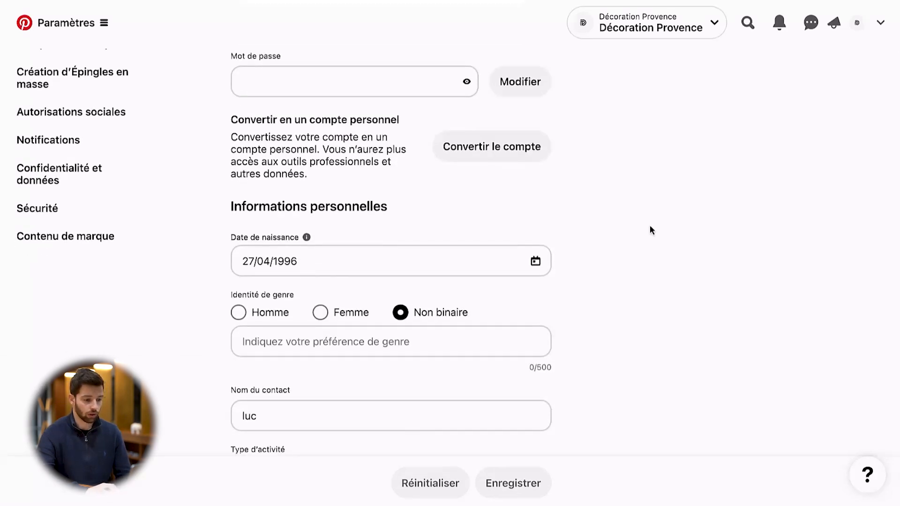
{"action": "scroll", "coordinate": [649, 227], "scroll_direction": "down", "scroll_amount": 4}
{"action": "scroll", "coordinate": [649, 226], "scroll_direction": "down", "scroll_amount": 4}
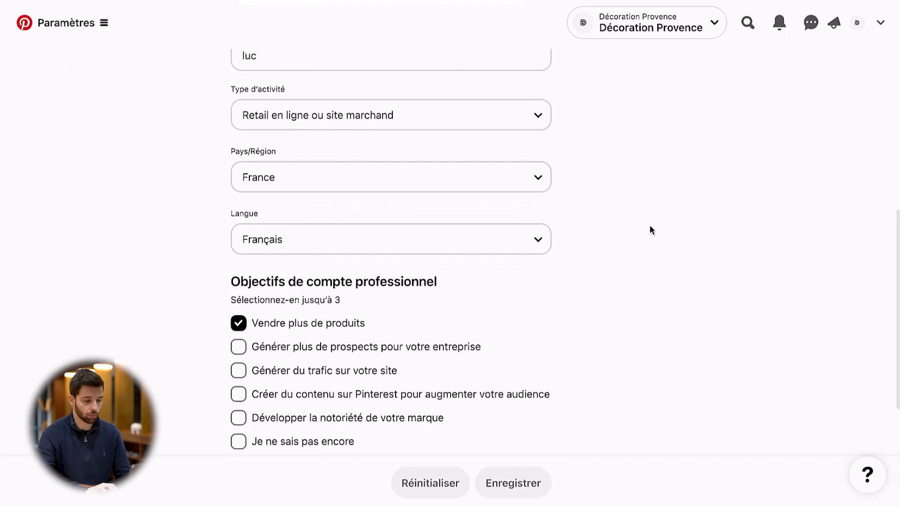
{"action": "scroll", "coordinate": [649, 227], "scroll_direction": "down", "scroll_amount": 1}
{"action": "scroll", "coordinate": [650, 229], "scroll_direction": "up", "scroll_amount": 12}
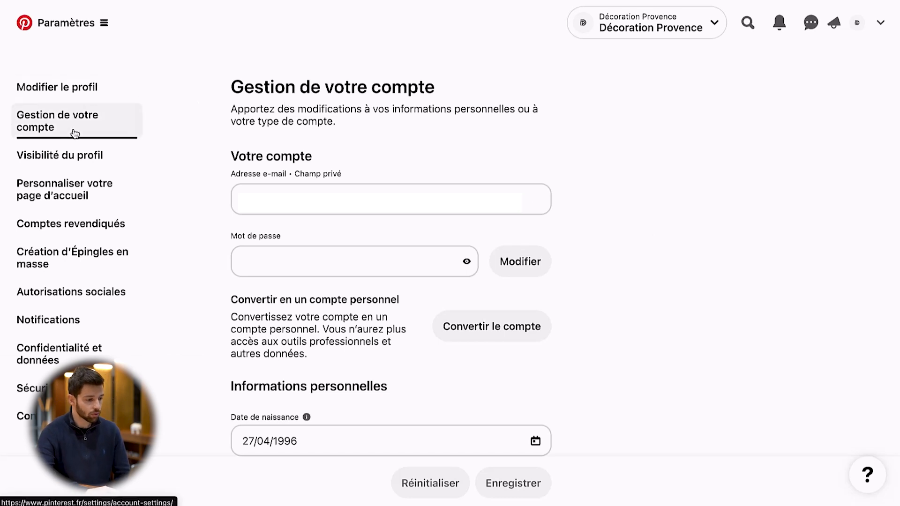
Review the Visibilité du profil settings and the Personnaliser votre page d'accueil settings
{"action": "left_click", "coordinate": [89, 157]}
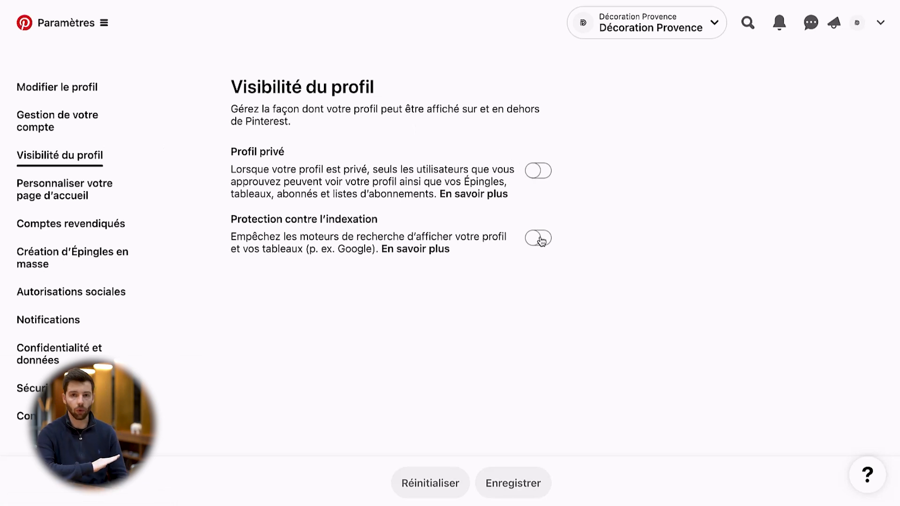
{"action": "left_click", "coordinate": [73, 192]}
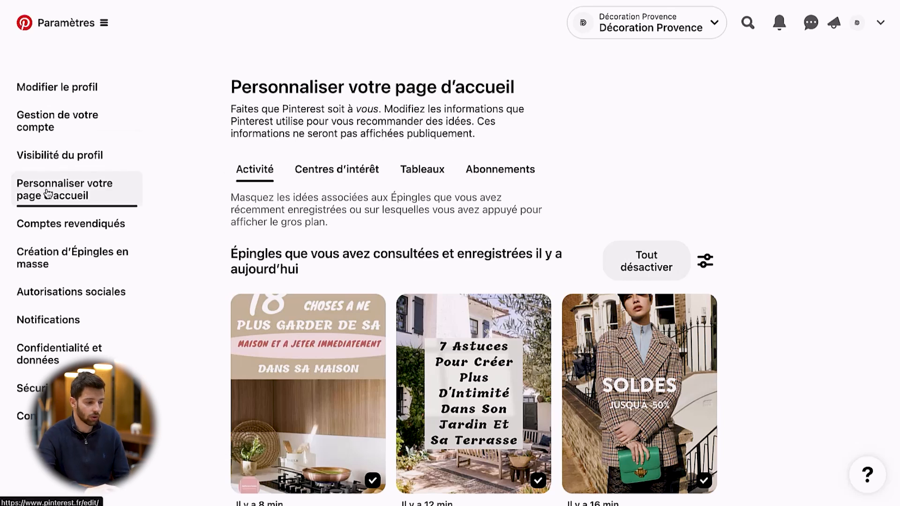
Start a website claim in Comptes revendiqués and copy the HTML verification tag
{"action": "left_click", "coordinate": [57, 222]}
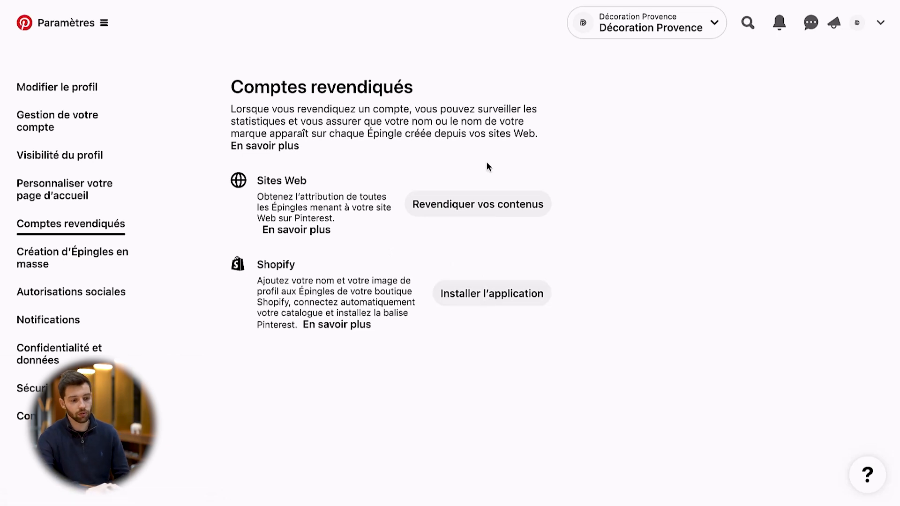
{"action": "left_click", "coordinate": [484, 206]}
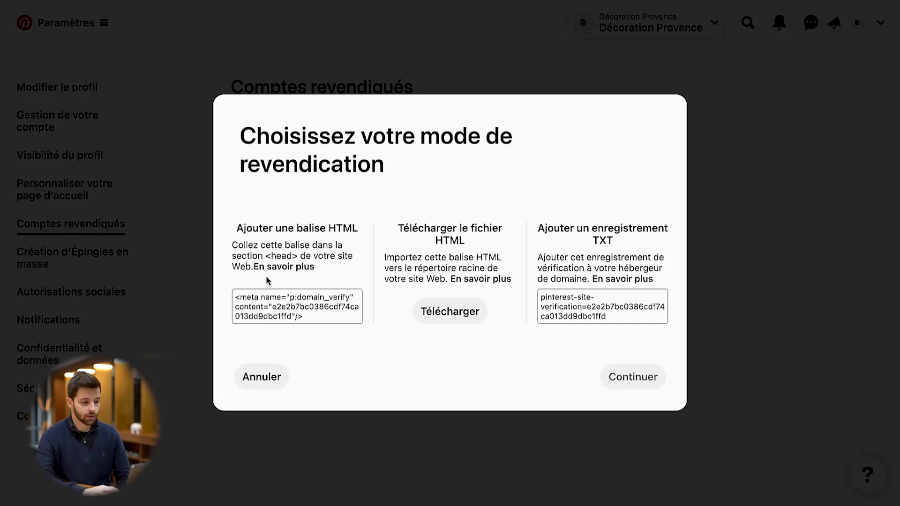
{"action": "left_click", "coordinate": [274, 314]}
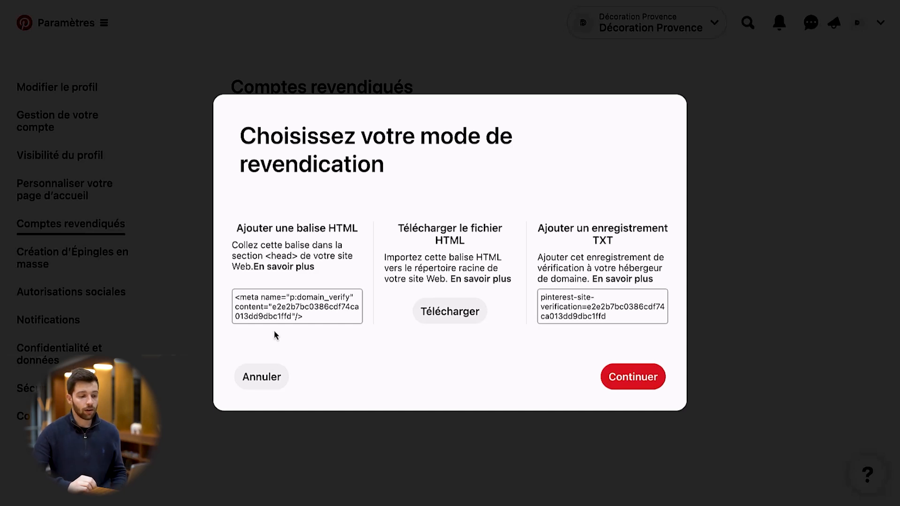
{"action": "left_click", "coordinate": [284, 323]}
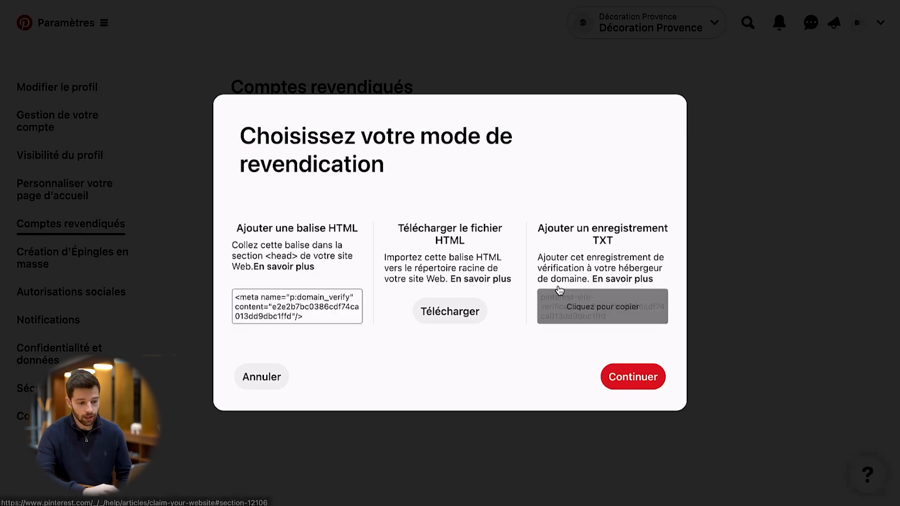
Continue to the claim's verification stage, paste the website URL, submit it for validation and close the dialog
{"action": "left_click", "coordinate": [627, 378]}
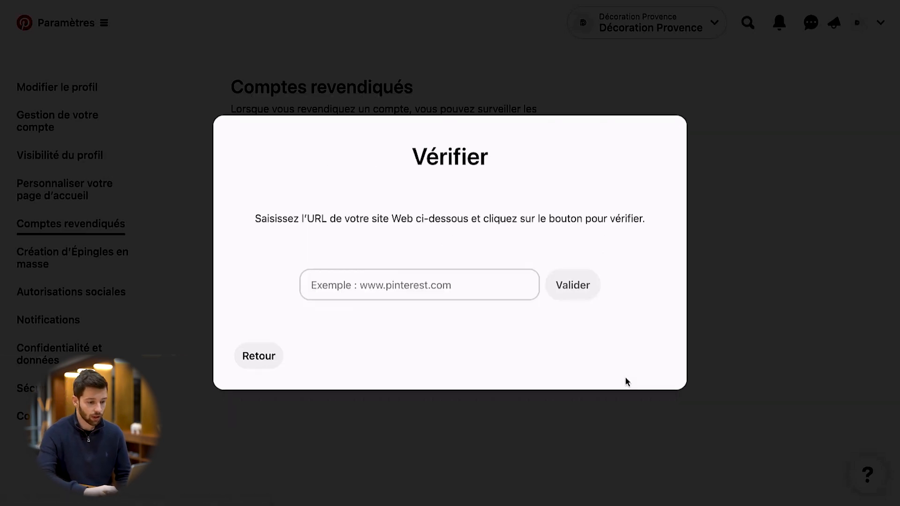
{"action": "left_click", "coordinate": [329, 290]}
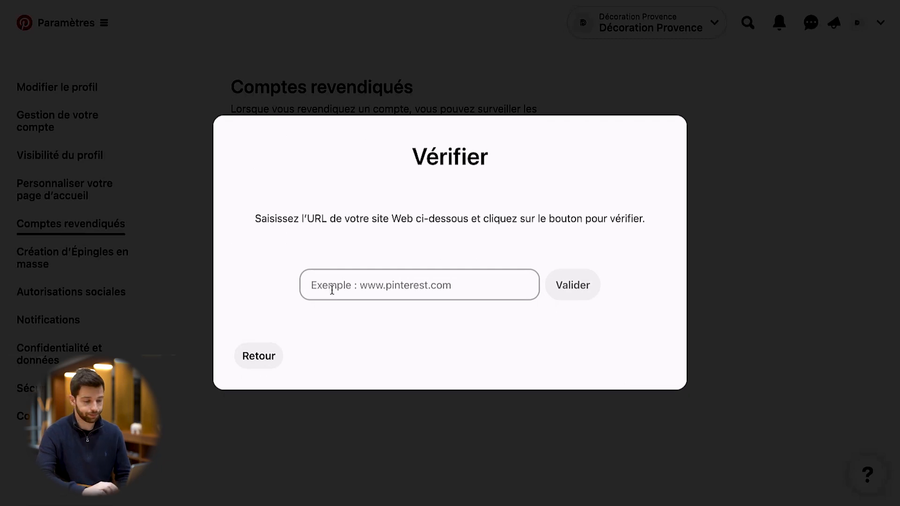
{"action": "type", "text": "https://www.test12.com"}
{"action": "left_click", "coordinate": [558, 287]}
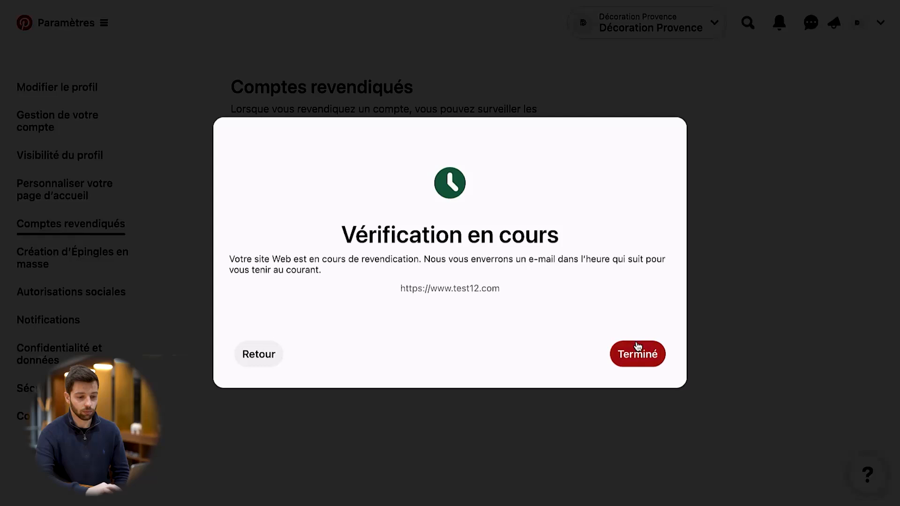
{"action": "left_click", "coordinate": [637, 350]}
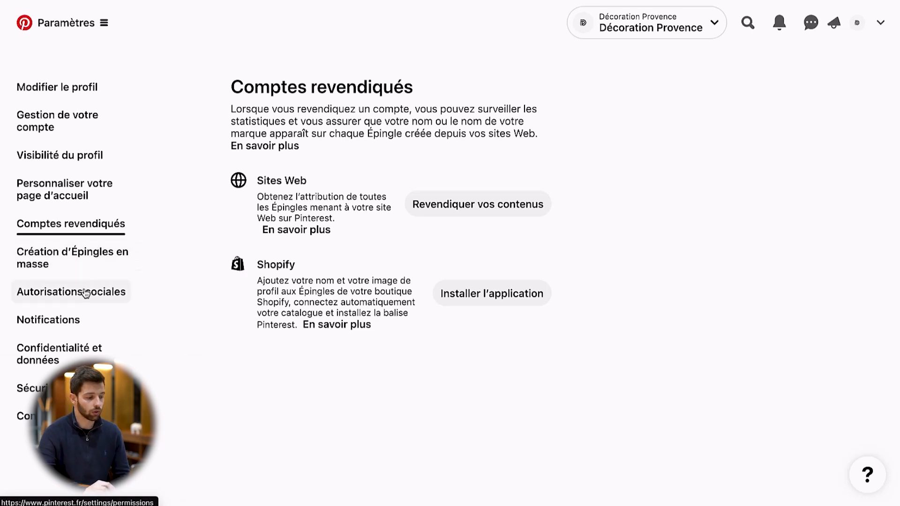
Open the Notifications settings to view the e-mail and push options
{"action": "left_click", "coordinate": [62, 321]}
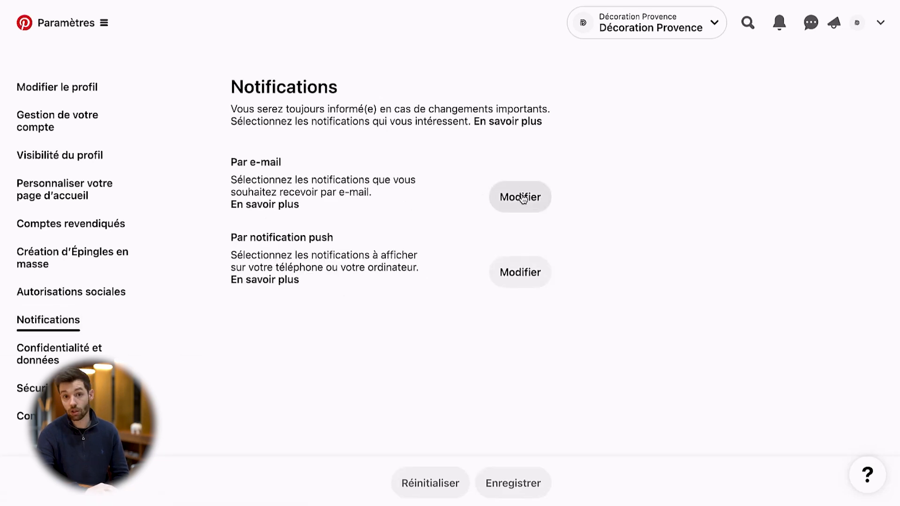
Open the e-mail notification options for editing and review their categories, from published Pins down to Réseaux and Autres
{"action": "left_click", "coordinate": [523, 199]}
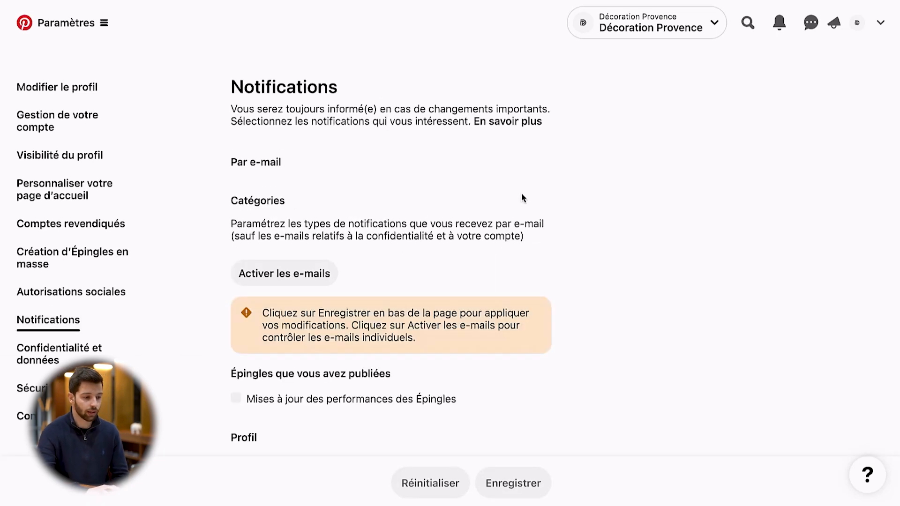
{"action": "scroll", "coordinate": [438, 220], "scroll_direction": "down", "scroll_amount": 5}
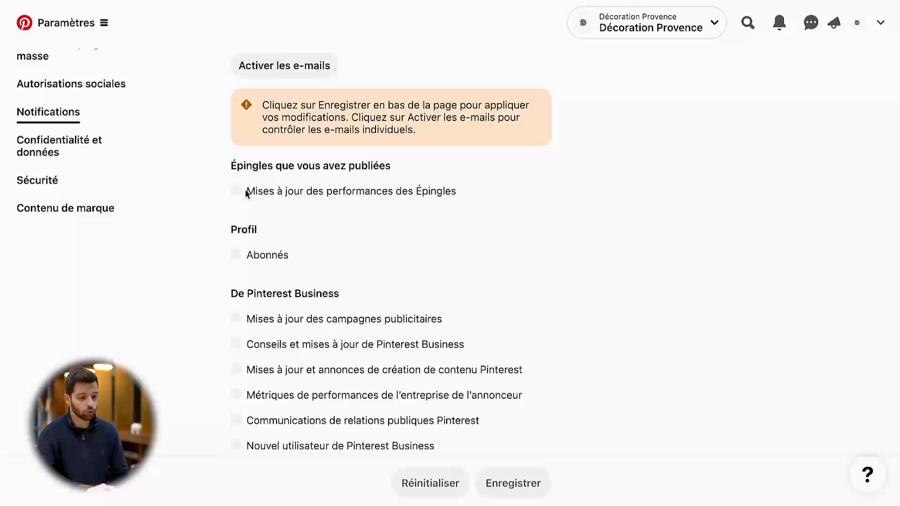
{"action": "scroll", "coordinate": [266, 298], "scroll_direction": "down", "scroll_amount": 10}
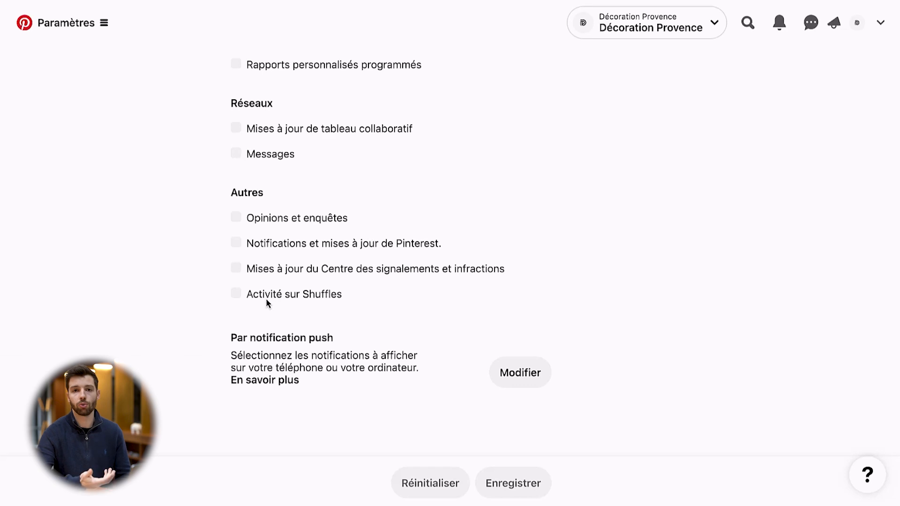
{"action": "scroll", "coordinate": [269, 253], "scroll_direction": "up", "scroll_amount": 10}
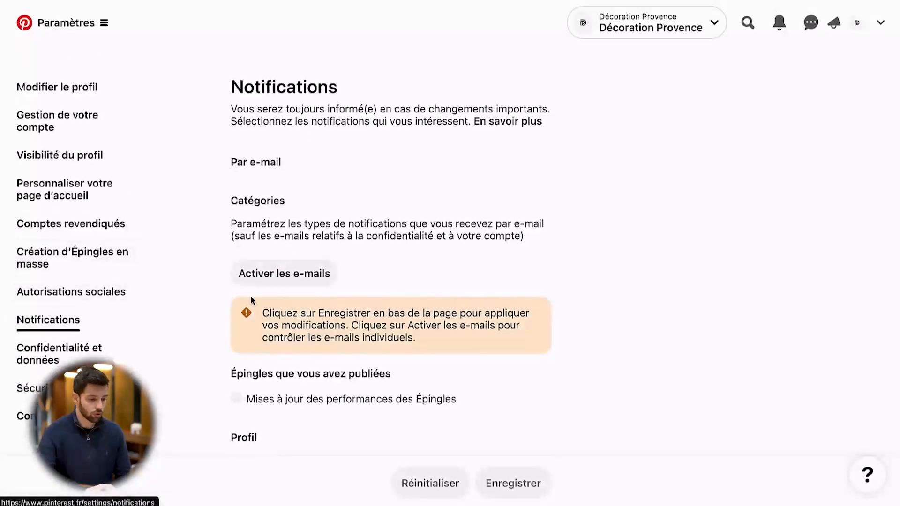
{"action": "scroll", "coordinate": [384, 295], "scroll_direction": "down", "scroll_amount": 7}
{"action": "scroll", "coordinate": [174, 118], "scroll_direction": "up", "scroll_amount": 5}
{"action": "scroll", "coordinate": [173, 119], "scroll_direction": "up", "scroll_amount": 2}
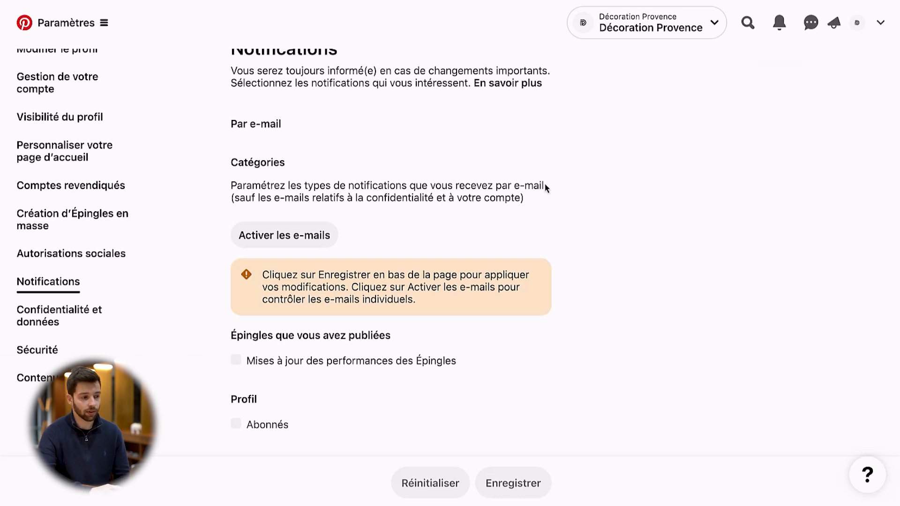
Open the Décoration Provence public profile page
{"action": "left_click", "coordinate": [857, 23]}
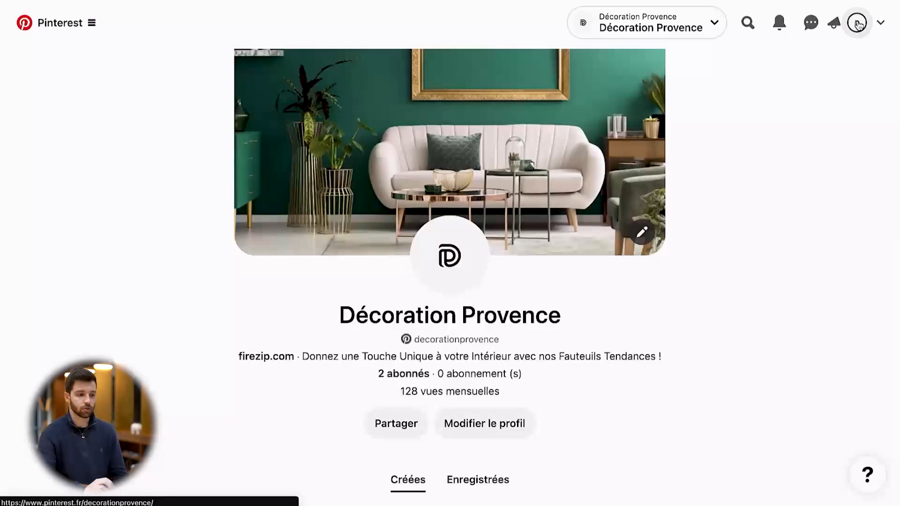
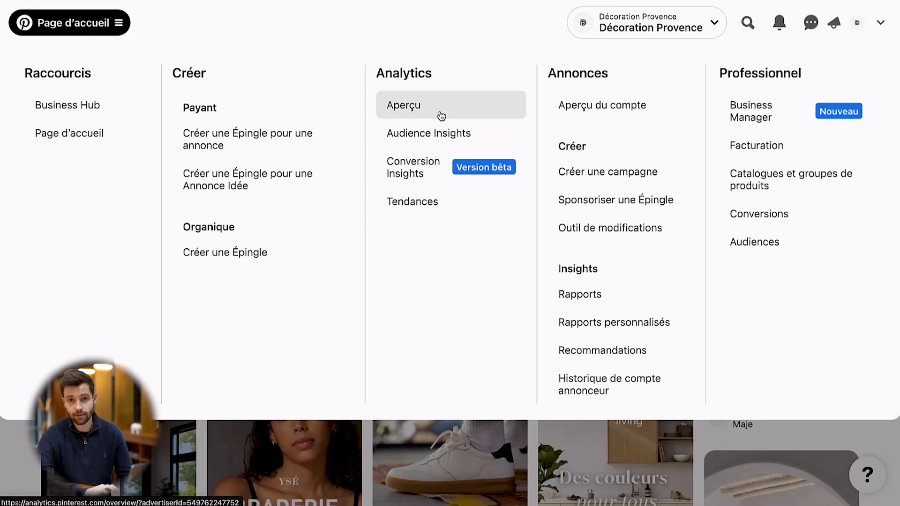
Open the Analytics overview and review the global performance figures and the performance-over-time chart
{"action": "left_click", "coordinate": [441, 115]}
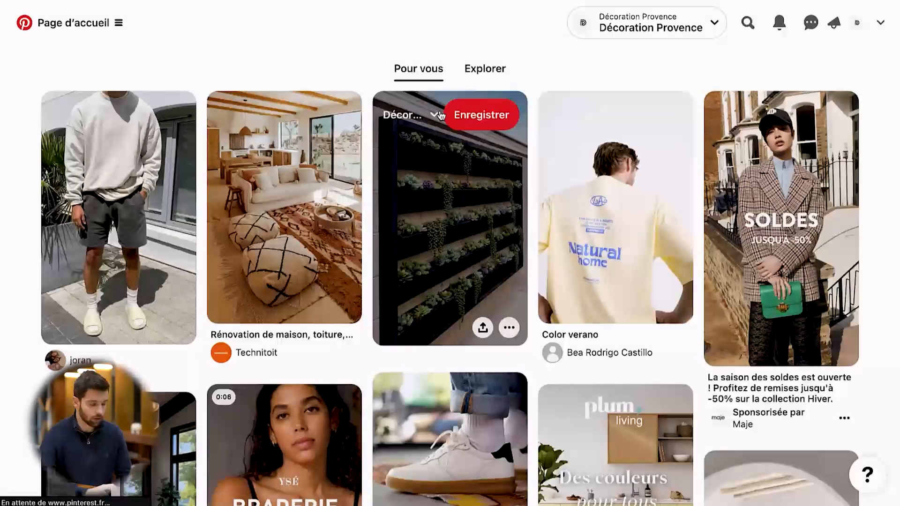
{"action": "scroll", "coordinate": [327, 300], "scroll_direction": "down", "scroll_amount": 4}
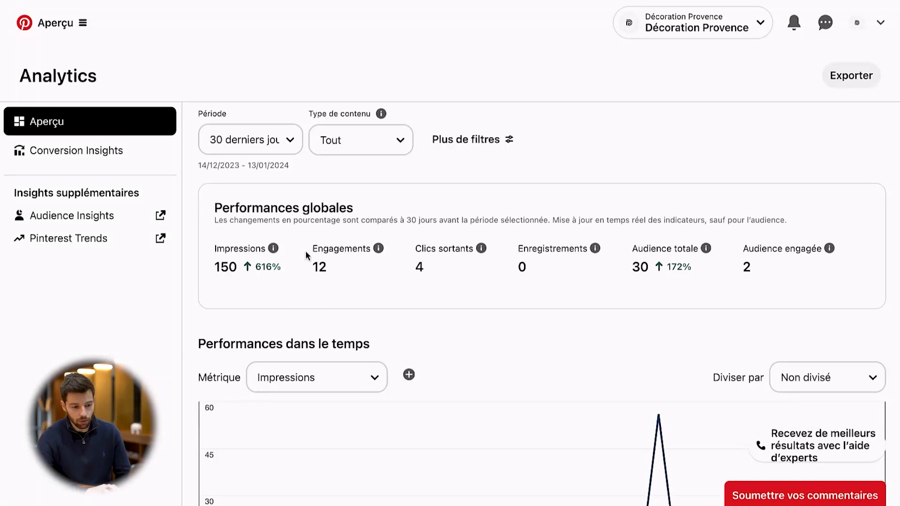
{"action": "scroll", "coordinate": [424, 300], "scroll_direction": "down", "scroll_amount": 4}
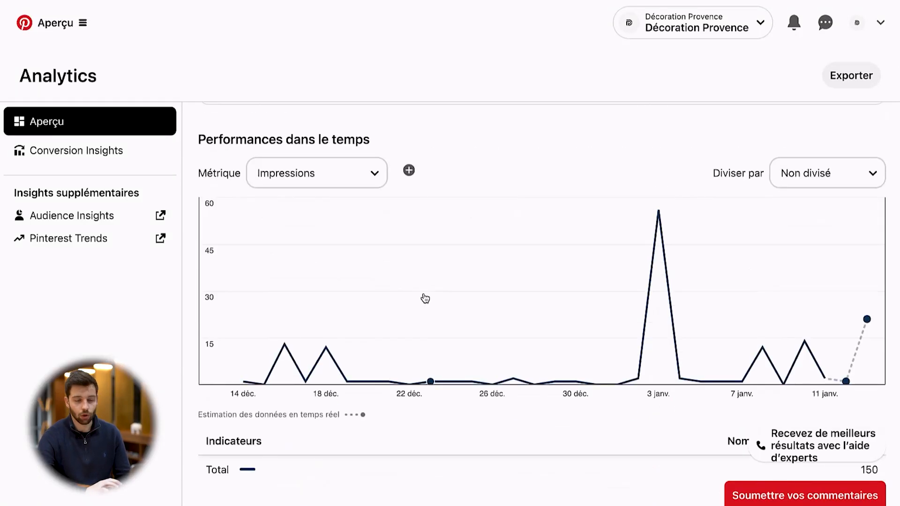
{"action": "scroll", "coordinate": [425, 299], "scroll_direction": "down", "scroll_amount": 9}
{"action": "scroll", "coordinate": [425, 299], "scroll_direction": "up", "scroll_amount": 17}
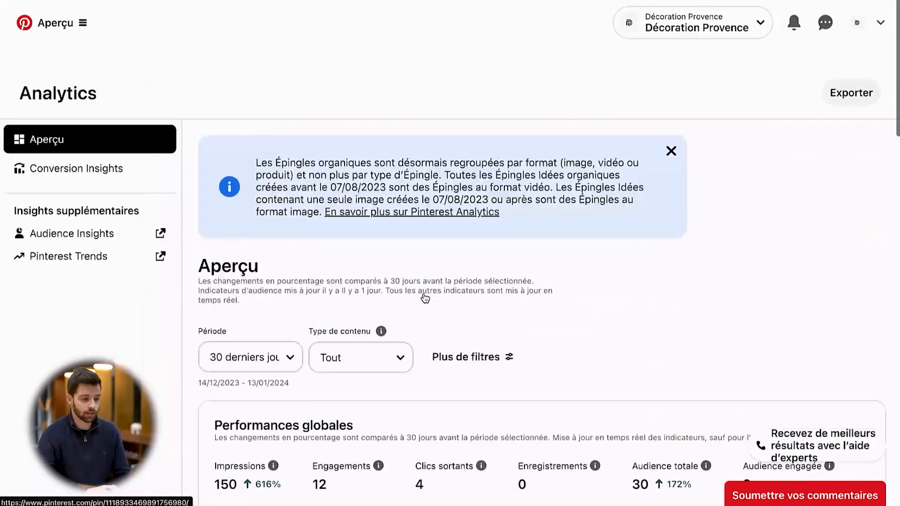
Open Audience Insights and review the total audience's interests, age, gender, location and device sections
{"action": "left_click", "coordinate": [86, 24]}
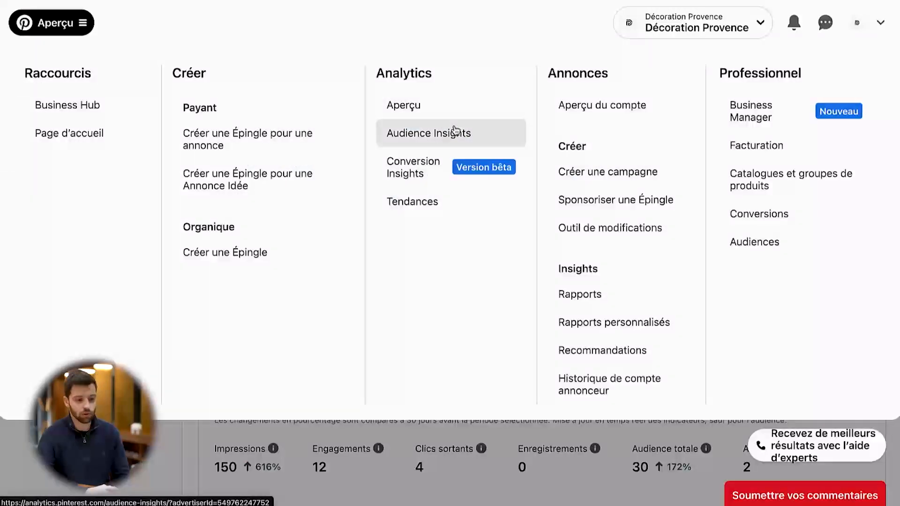
{"action": "left_click", "coordinate": [456, 132]}
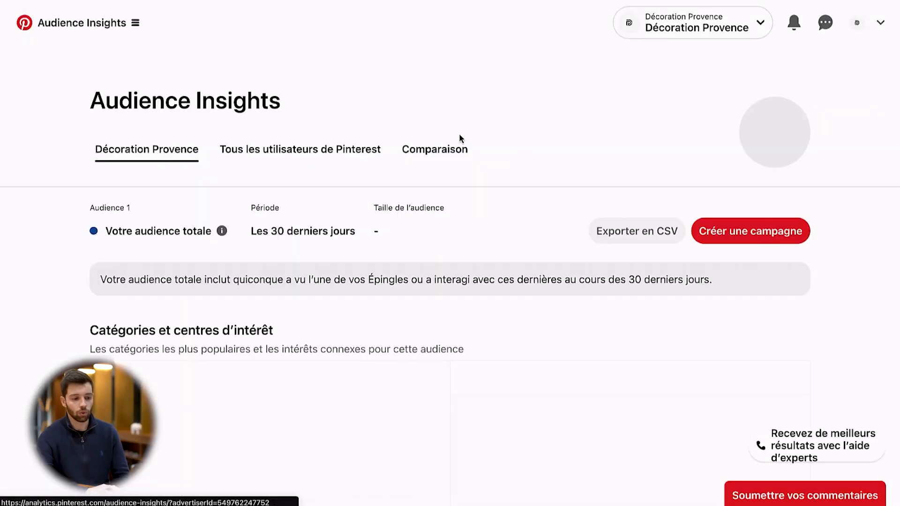
{"action": "scroll", "coordinate": [565, 193], "scroll_direction": "down", "scroll_amount": 3}
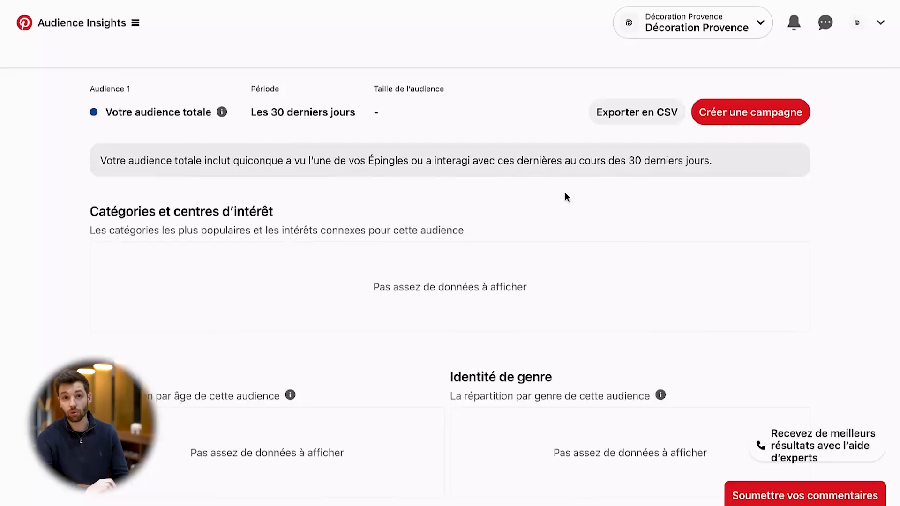
{"action": "scroll", "coordinate": [565, 194], "scroll_direction": "up", "scroll_amount": 3}
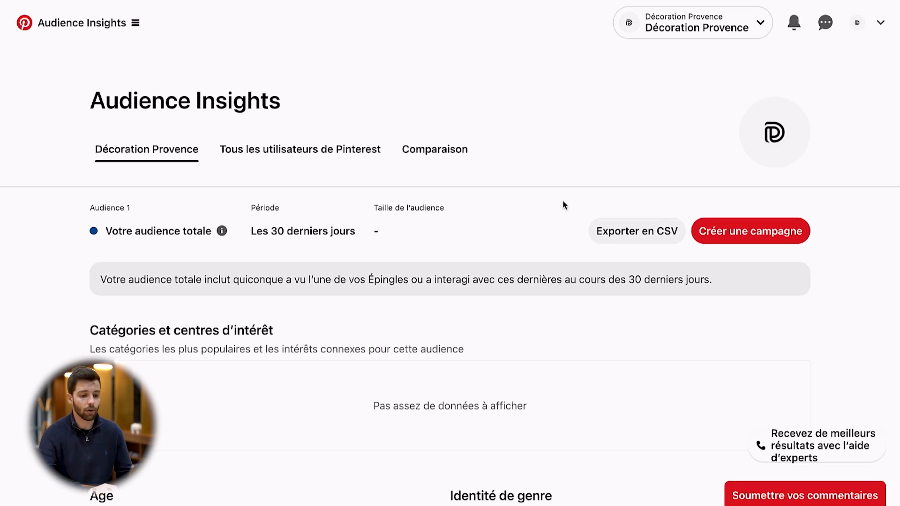
{"action": "scroll", "coordinate": [562, 203], "scroll_direction": "down", "scroll_amount": 4}
{"action": "scroll", "coordinate": [563, 203], "scroll_direction": "down", "scroll_amount": 5}
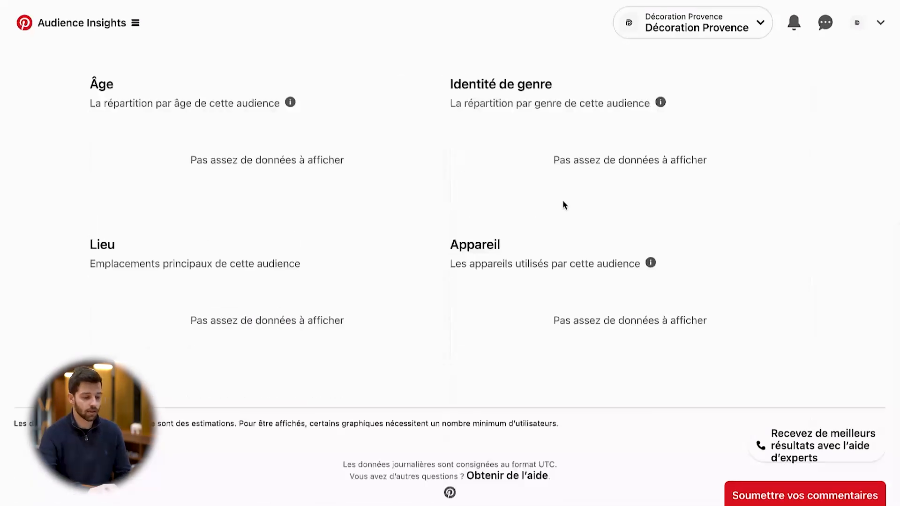
{"action": "scroll", "coordinate": [563, 202], "scroll_direction": "up", "scroll_amount": 9}
{"action": "scroll", "coordinate": [563, 202], "scroll_direction": "down", "scroll_amount": 5}
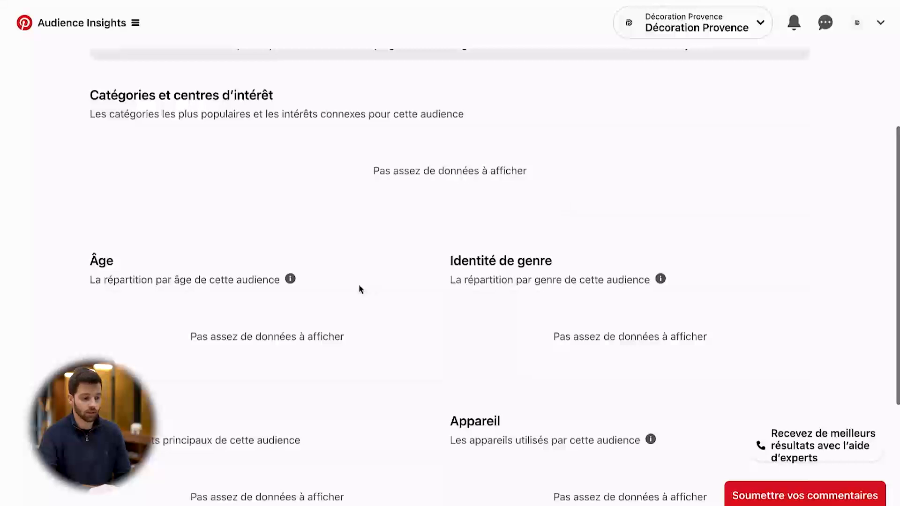
{"action": "scroll", "coordinate": [356, 286], "scroll_direction": "down", "scroll_amount": 3}
{"action": "scroll", "coordinate": [201, 299], "scroll_direction": "up", "scroll_amount": 8}
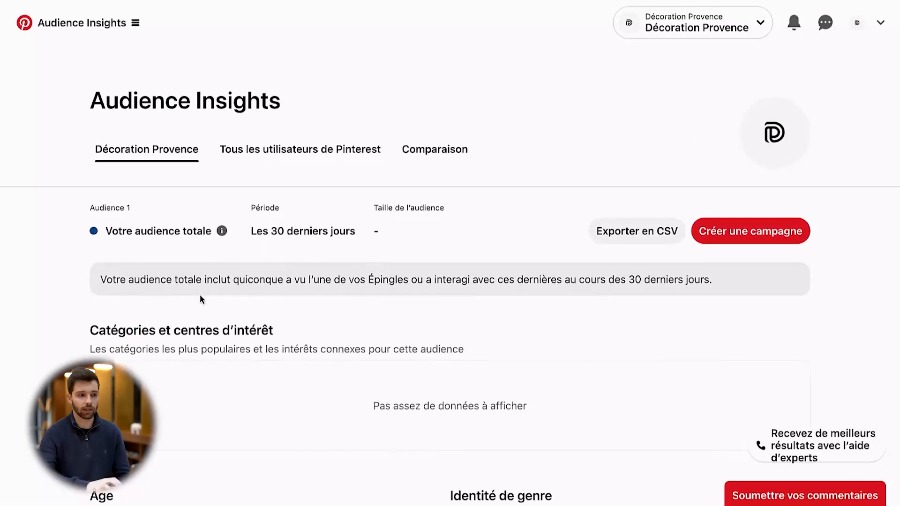
Open the Tendances page and look over the Annonces and Professionnel options of the main navigation
{"action": "left_click", "coordinate": [48, 32]}
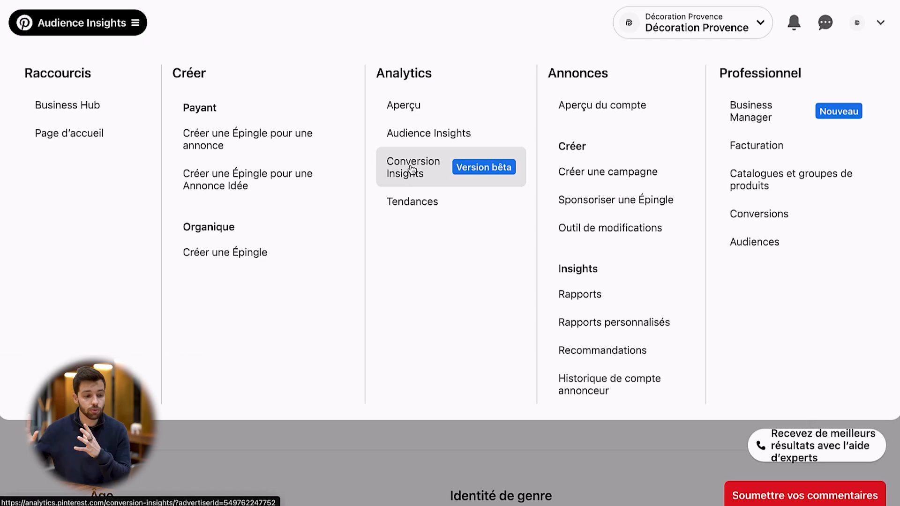
{"action": "left_click", "coordinate": [417, 205]}
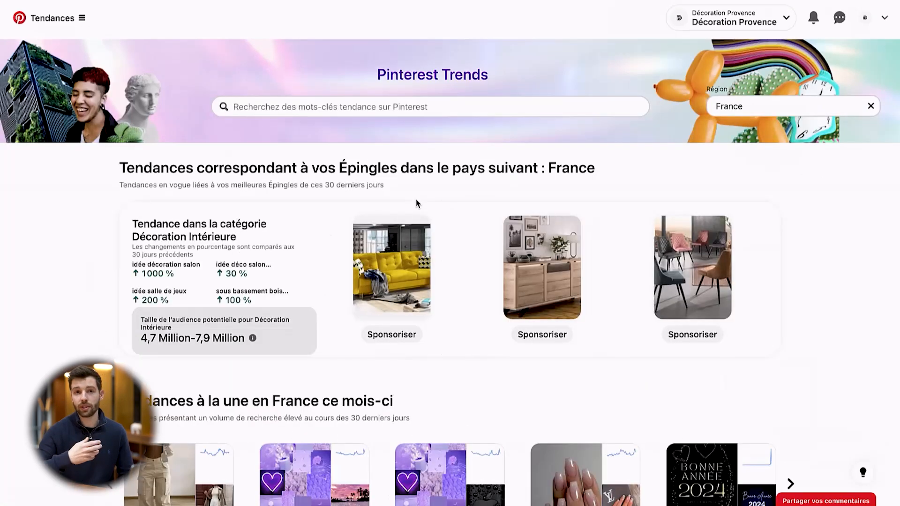
{"action": "left_click", "coordinate": [63, 17]}
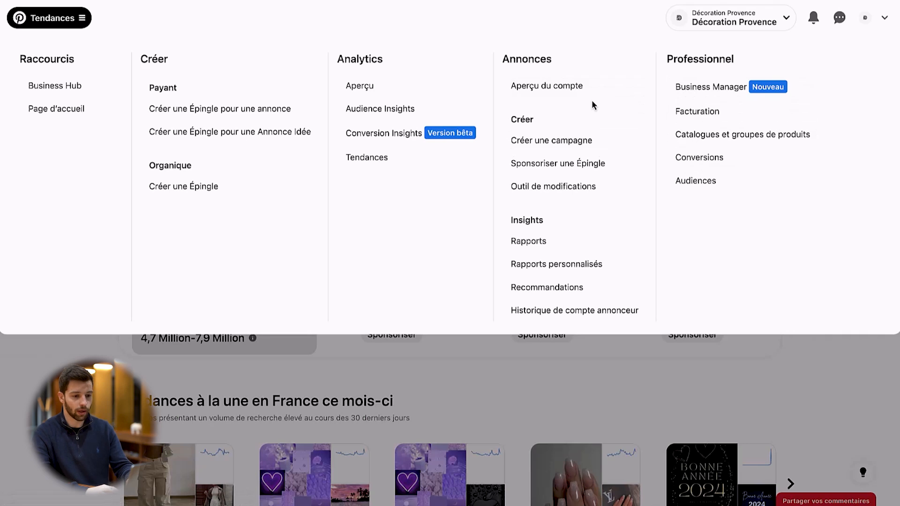
{"action": "mouse_move", "coordinate": [655, 34]}
{"action": "left_mouse_down"}
{"action": "mouse_move", "coordinate": [782, 190]}
{"action": "mouse_move", "coordinate": [822, 213]}
{"action": "left_mouse_up"}
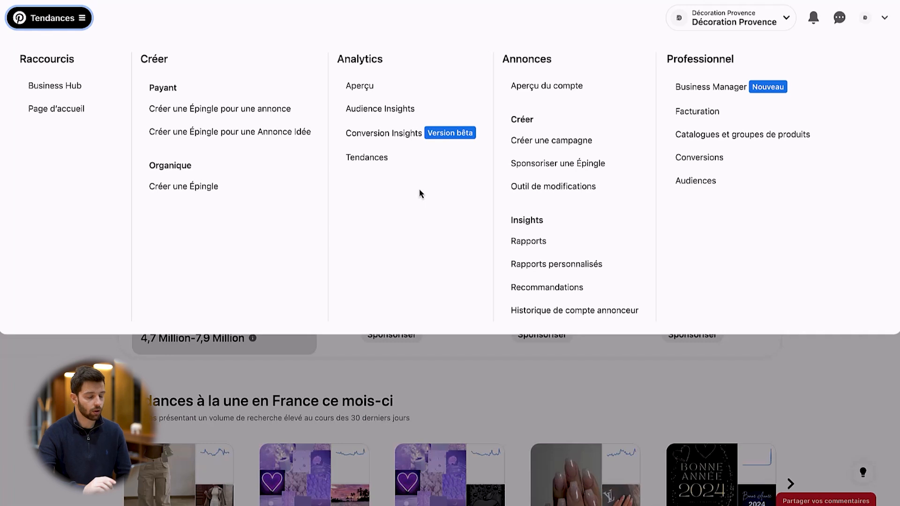
{"action": "left_click", "coordinate": [690, 378]}
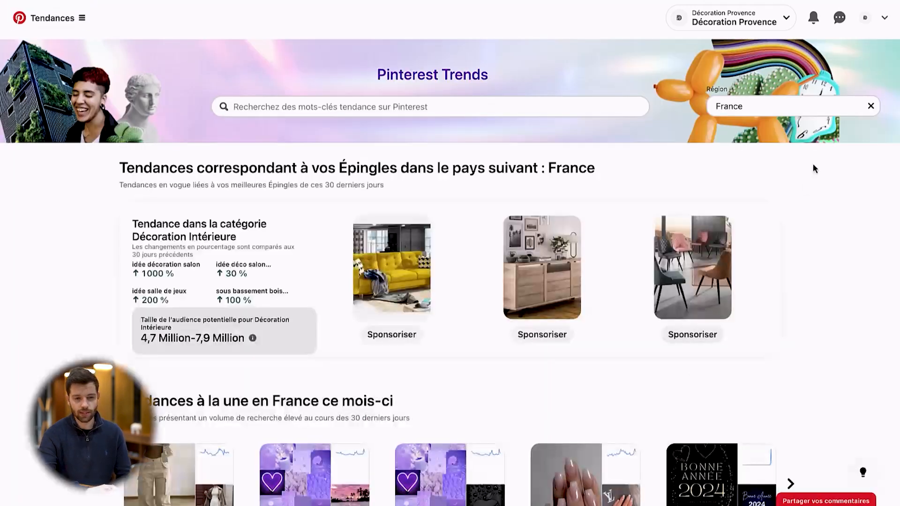
Return to the Décoration Provence profile and view the editing options for its cover image
{"action": "left_click", "coordinate": [866, 22]}
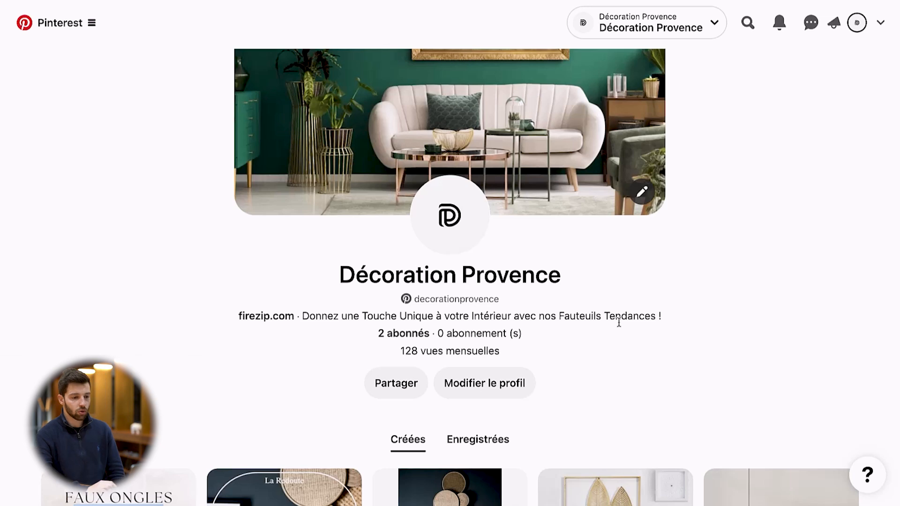
{"action": "scroll", "coordinate": [619, 322], "scroll_direction": "up", "scroll_amount": 5}
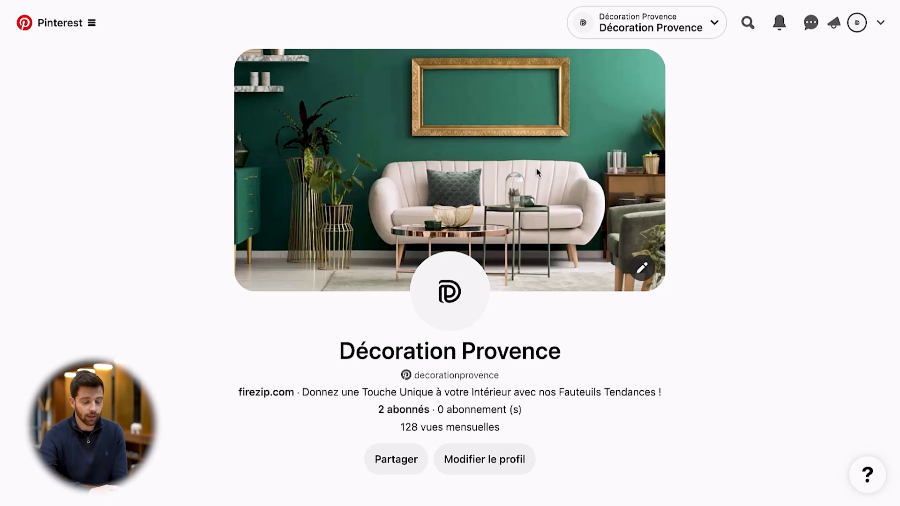
{"action": "left_click", "coordinate": [641, 269]}
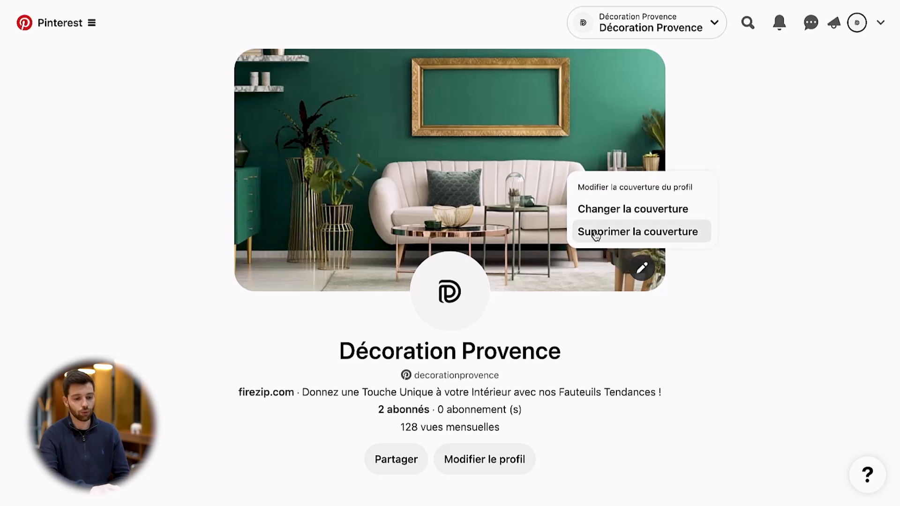
{"action": "left_click", "coordinate": [615, 220]}
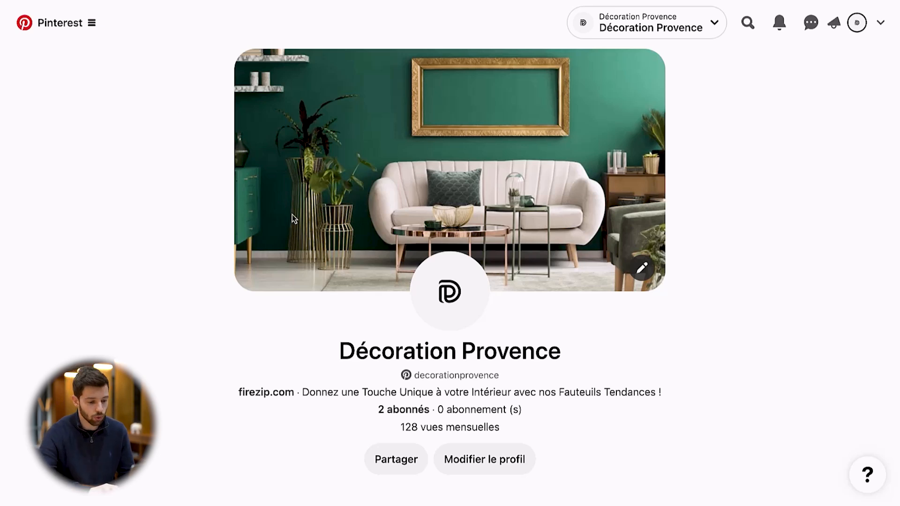
Examine the profile's description line and the Pins listed under Créées
{"action": "scroll", "coordinate": [294, 215], "scroll_direction": "down", "scroll_amount": 3}
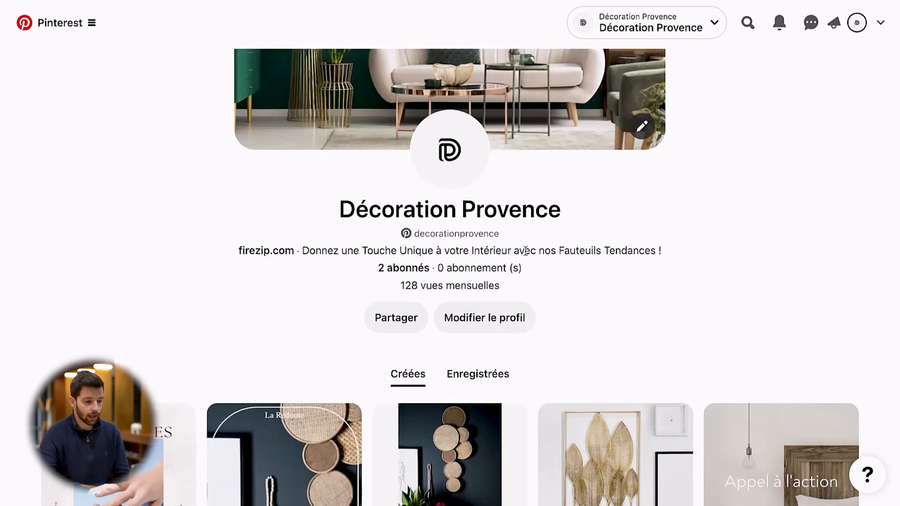
{"action": "double_click", "coordinate": [526, 253]}
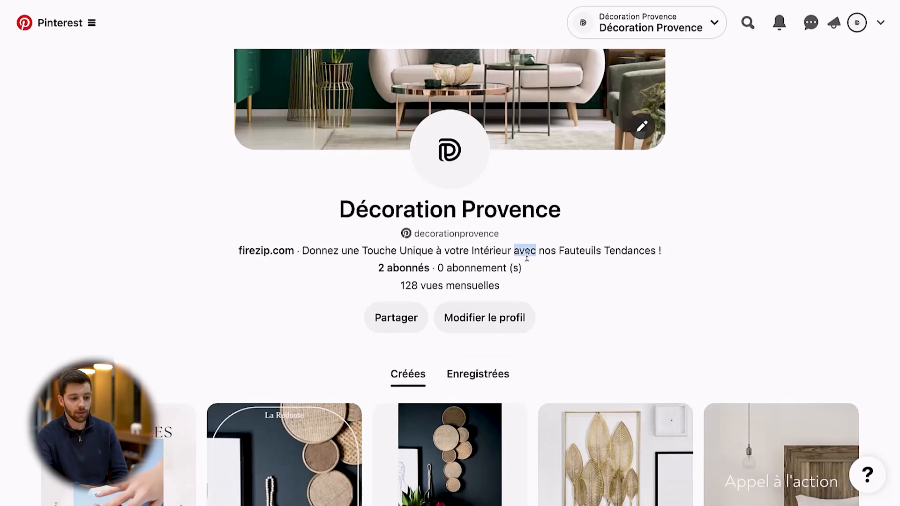
{"action": "left_click", "coordinate": [566, 277]}
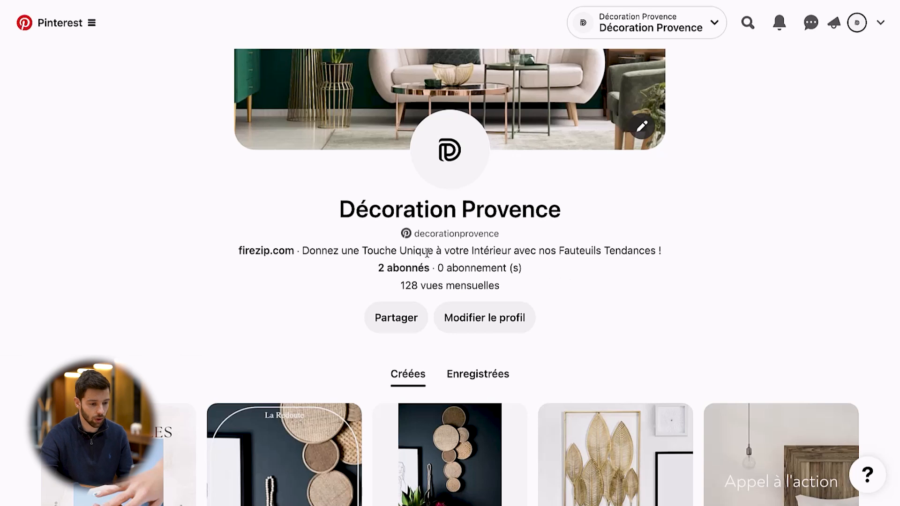
{"action": "scroll", "coordinate": [546, 258], "scroll_direction": "down", "scroll_amount": 3}
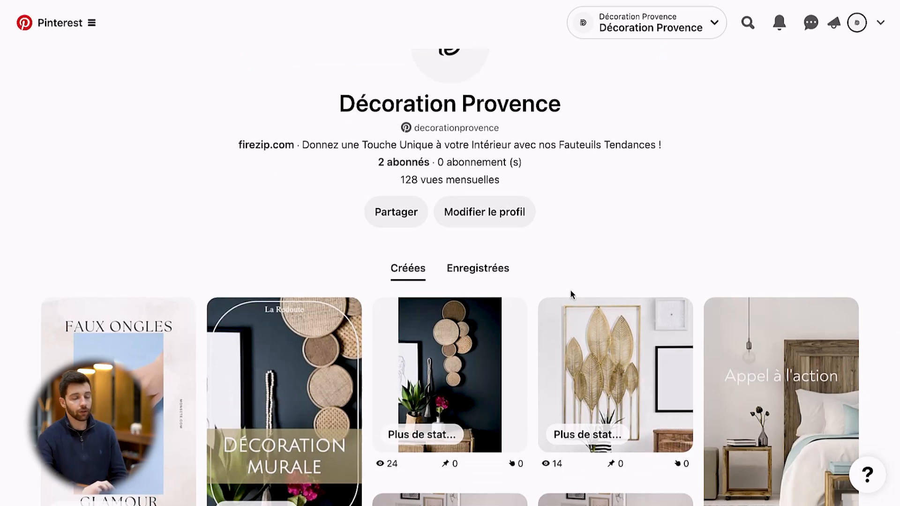
Show the profile's Enregistrées section and look through its boards
{"action": "left_click", "coordinate": [488, 274]}
{"action": "scroll", "coordinate": [590, 285], "scroll_direction": "down", "scroll_amount": 8}
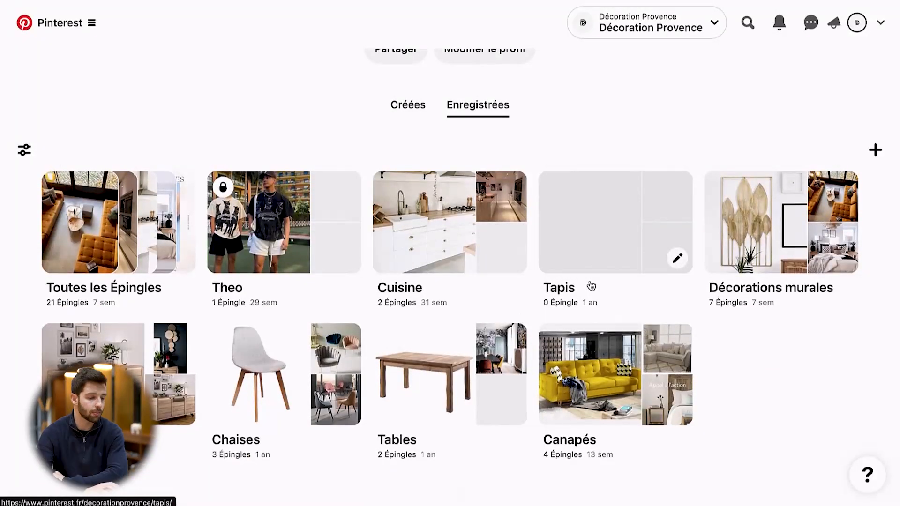
{"action": "scroll", "coordinate": [569, 300], "scroll_direction": "up", "scroll_amount": 9}
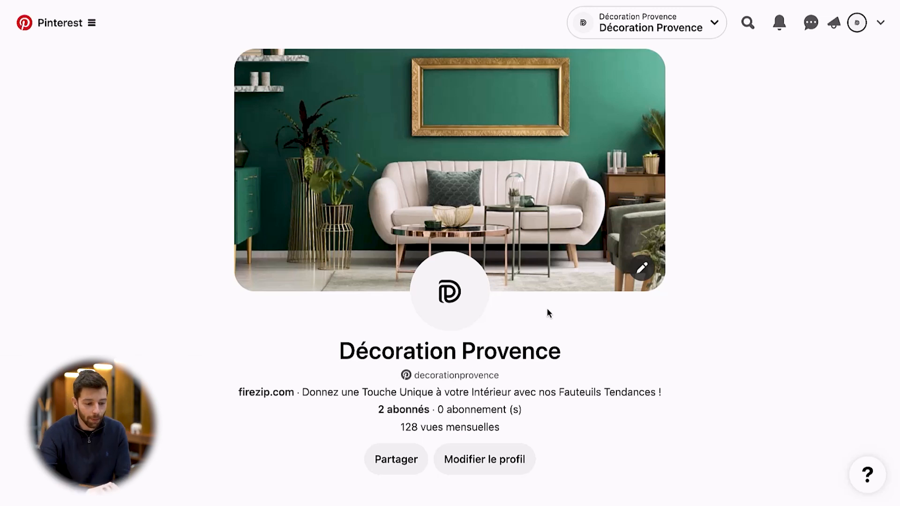
{"action": "scroll", "coordinate": [571, 321], "scroll_direction": "down", "scroll_amount": 6}
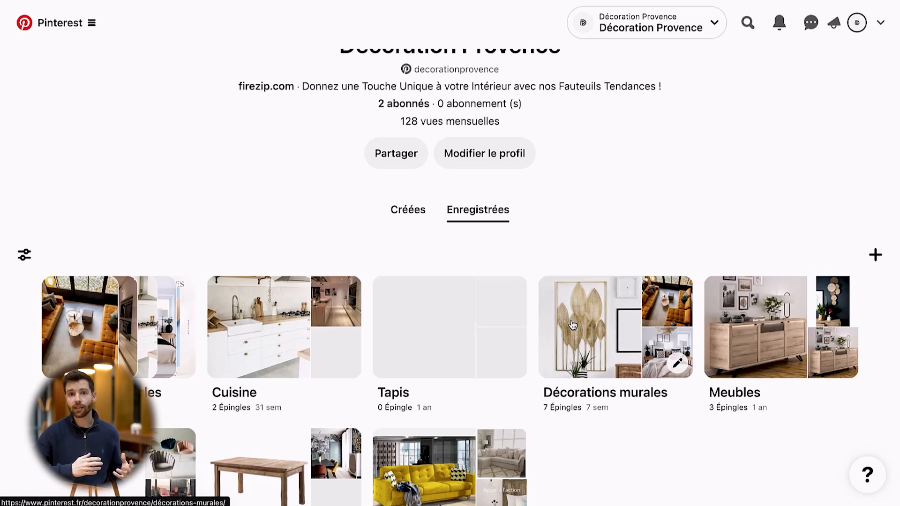
{"action": "scroll", "coordinate": [572, 326], "scroll_direction": "down", "scroll_amount": 2}
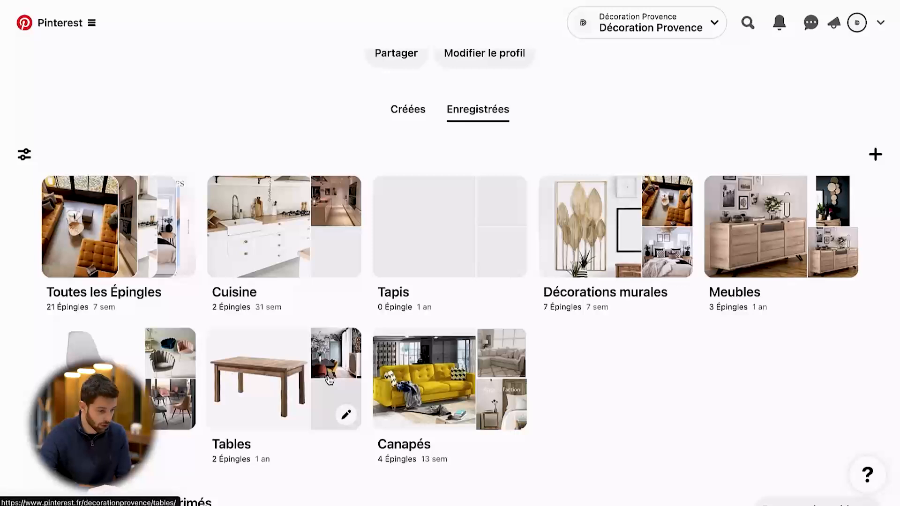
View the Chaises board and the Canapés board with its description, returning to the board list after each
{"action": "left_click", "coordinate": [171, 388]}
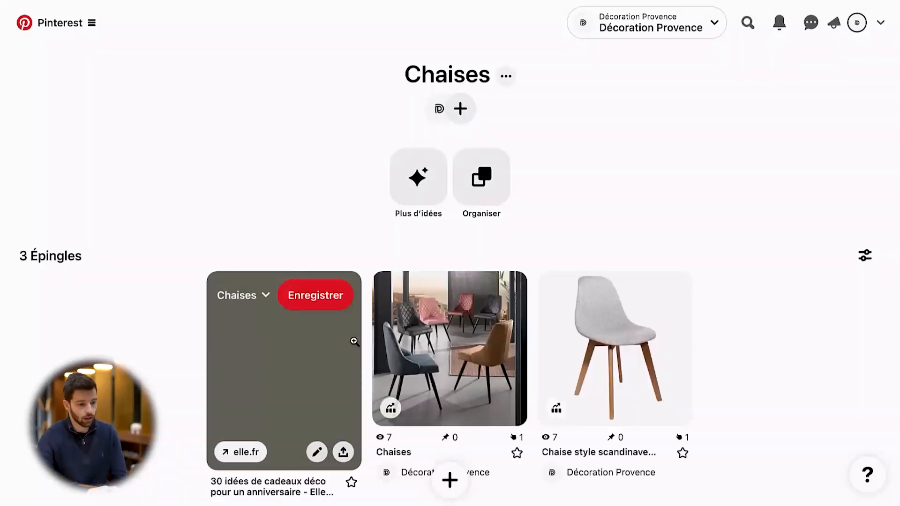
{"action": "key", "text": "alt+Left"}
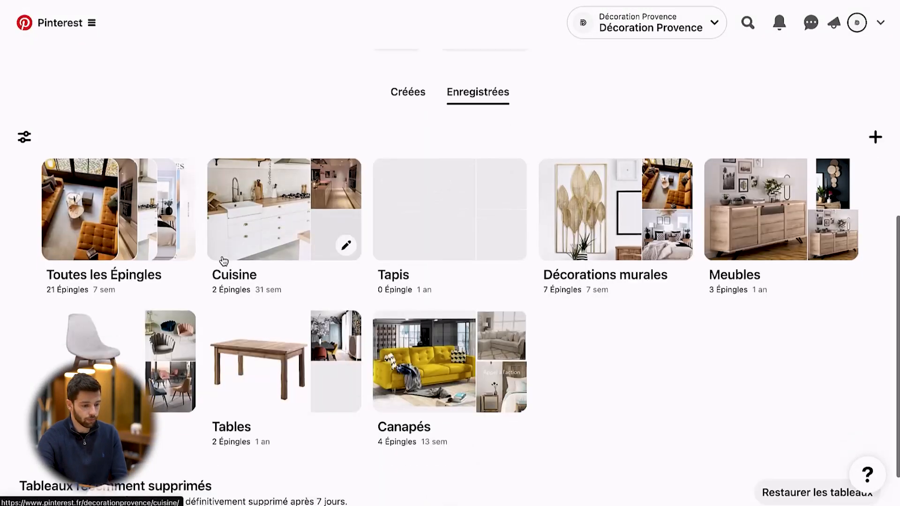
{"action": "left_click", "coordinate": [408, 276]}
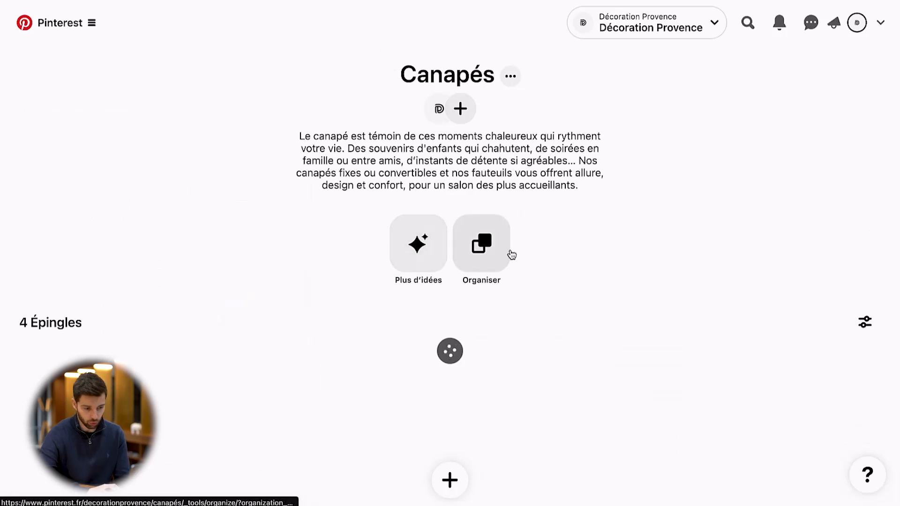
{"action": "scroll", "coordinate": [568, 291], "scroll_direction": "down", "scroll_amount": 3}
{"action": "key", "text": "alt+Left"}
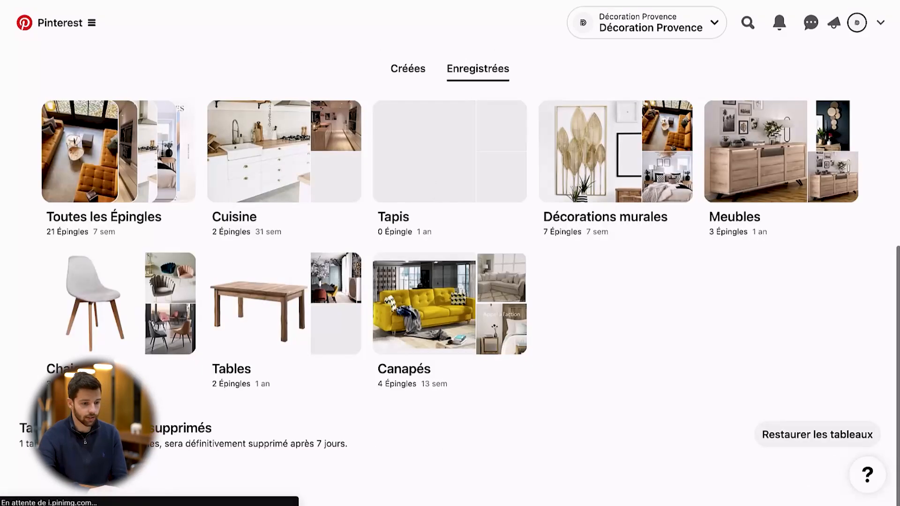
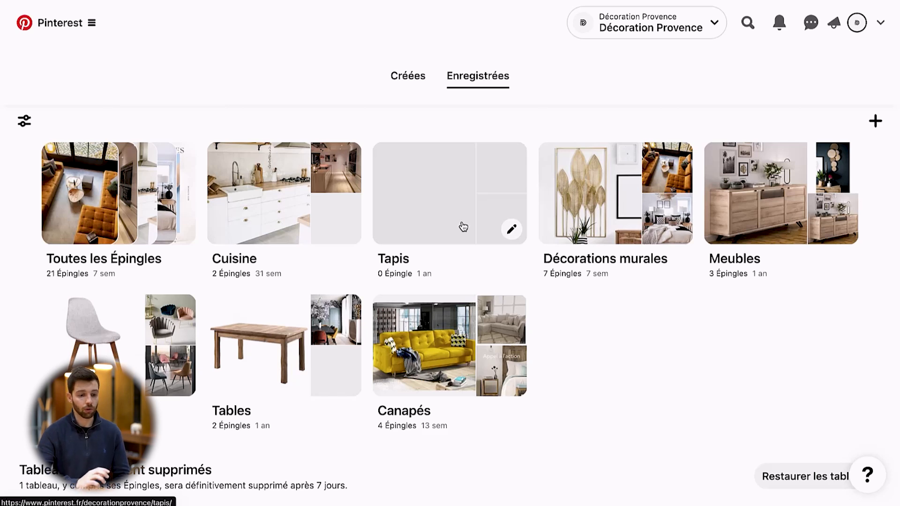
View the Canapés board from the saved boards and examine its description text and Pins
{"action": "scroll", "coordinate": [463, 227], "scroll_direction": "up", "scroll_amount": 1}
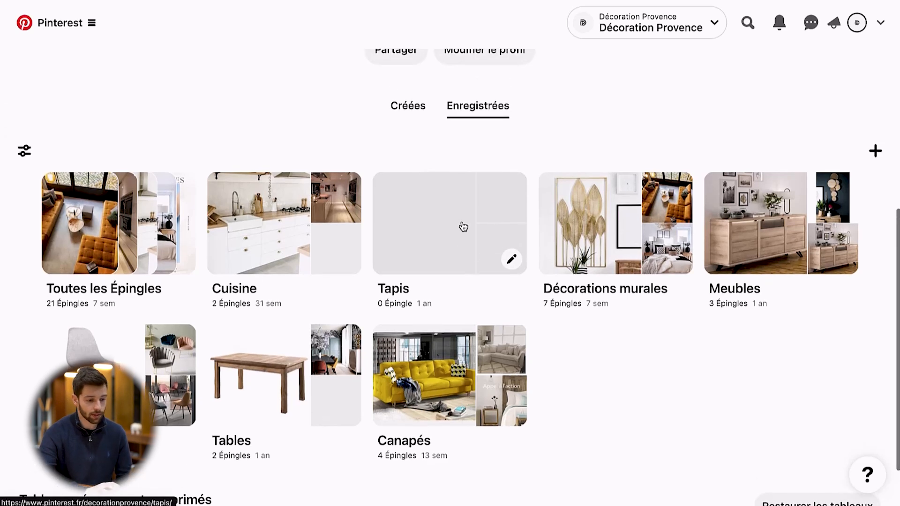
{"action": "scroll", "coordinate": [606, 416], "scroll_direction": "down", "scroll_amount": 1}
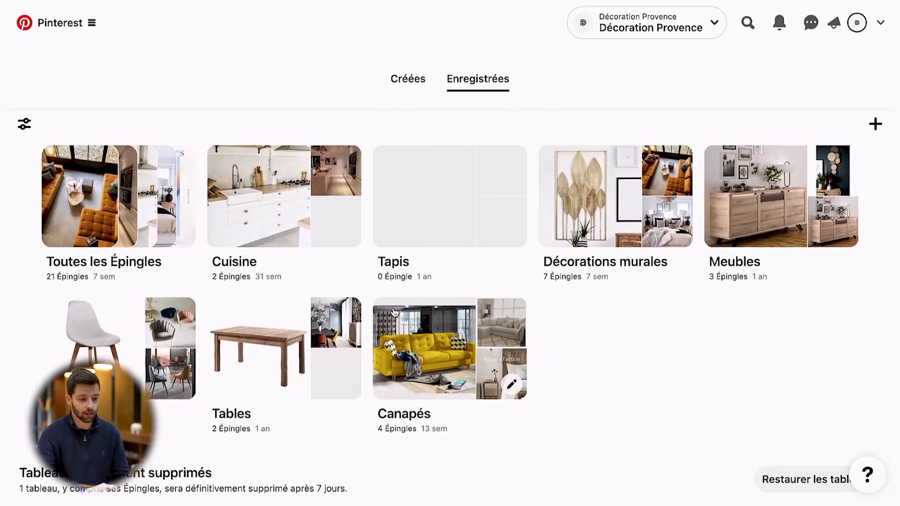
{"action": "left_click", "coordinate": [450, 346]}
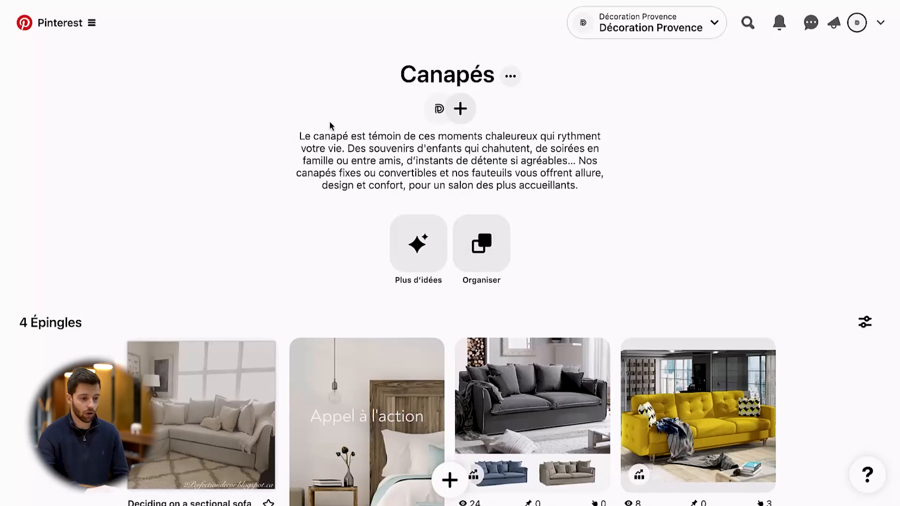
{"action": "left_click_drag", "start_coordinate": [295, 138], "coordinate": [583, 188]}
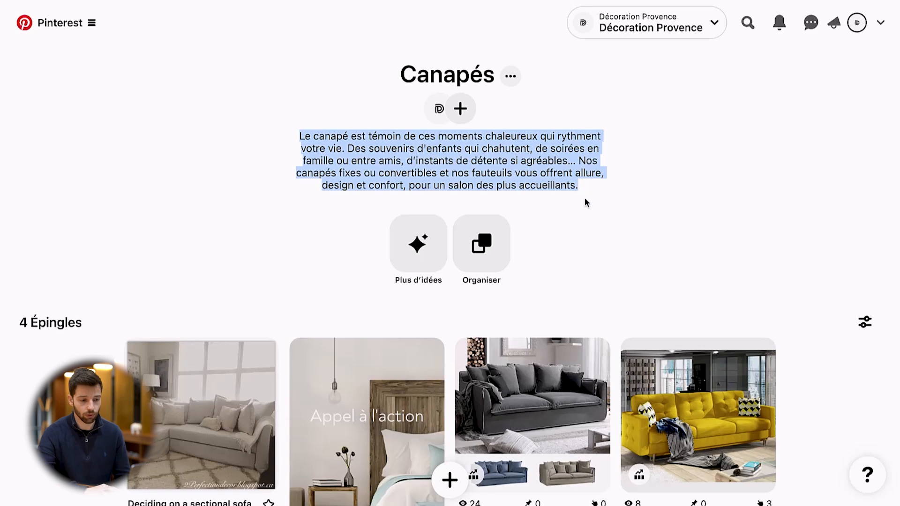
{"action": "left_click", "coordinate": [602, 201]}
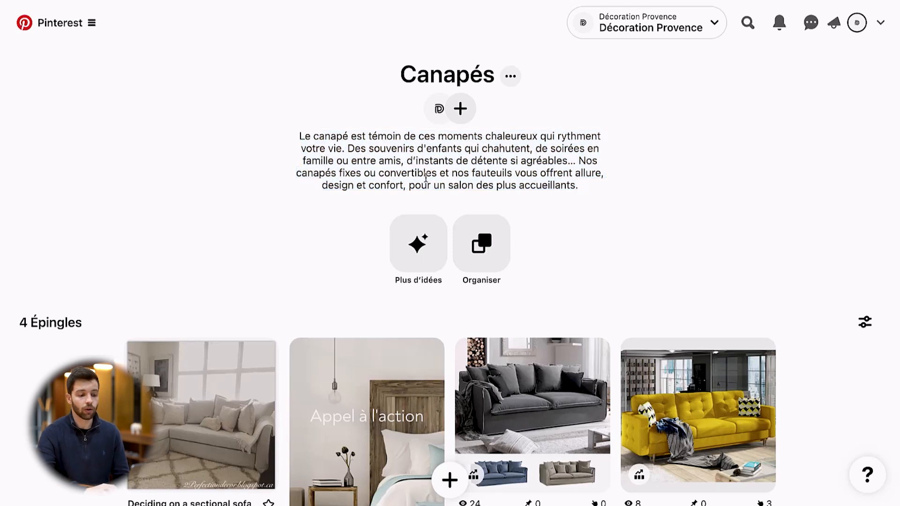
{"action": "scroll", "coordinate": [291, 286], "scroll_direction": "down", "scroll_amount": 2}
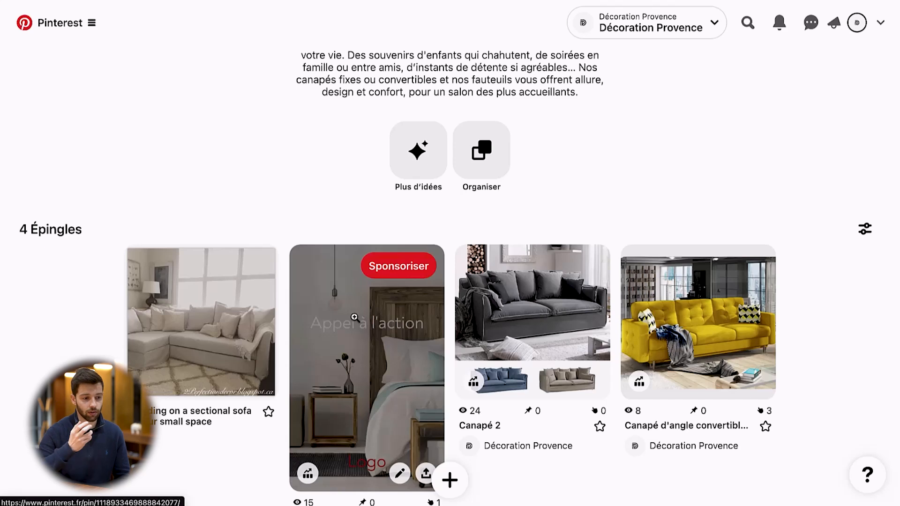
{"action": "scroll", "coordinate": [446, 218], "scroll_direction": "up", "scroll_amount": 1}
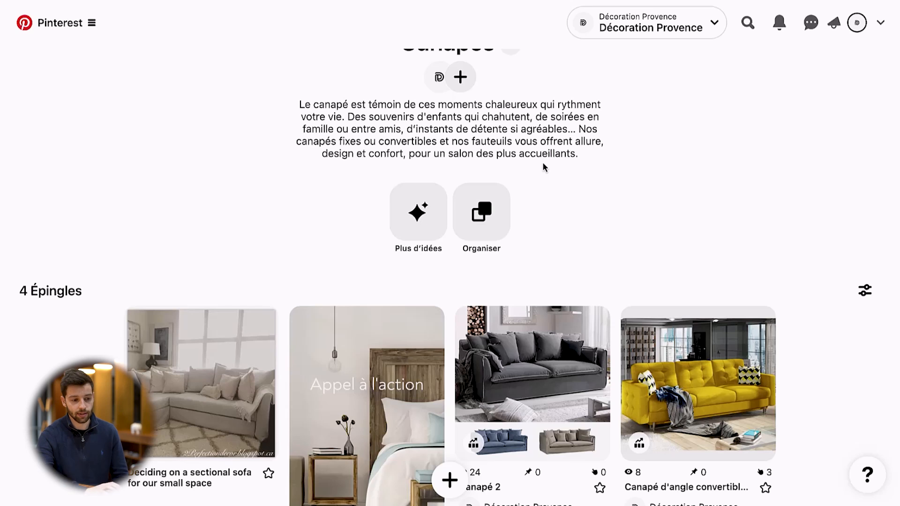
{"action": "scroll", "coordinate": [543, 166], "scroll_direction": "up", "scroll_amount": 1}
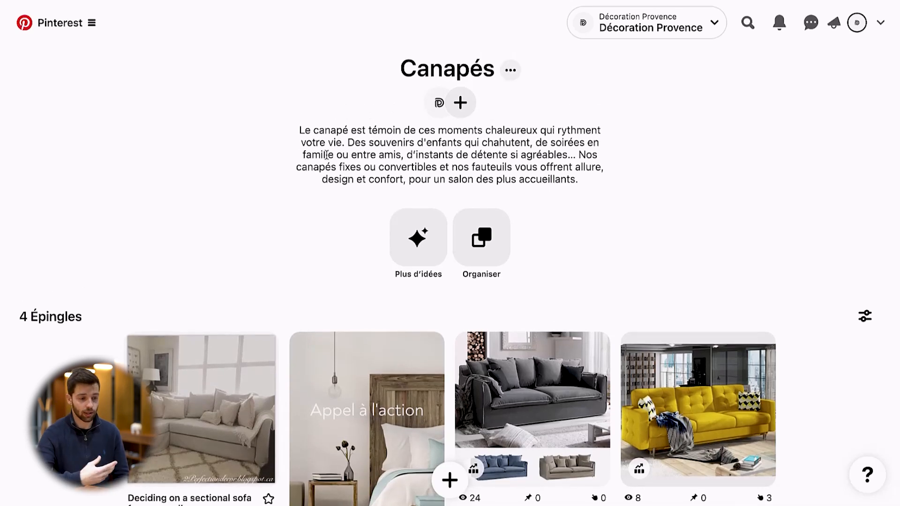
{"action": "scroll", "coordinate": [328, 154], "scroll_direction": "up", "scroll_amount": 1}
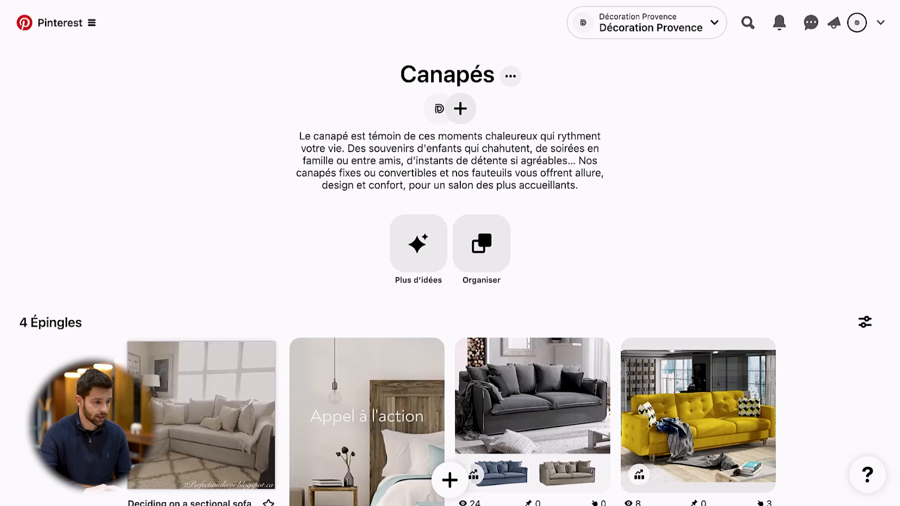
Return to the profile's saved boards and display the Meubles board with its Pins
{"action": "left_click", "coordinate": [81, 25]}
{"action": "scroll", "coordinate": [259, 199], "scroll_direction": "down", "scroll_amount": 1}
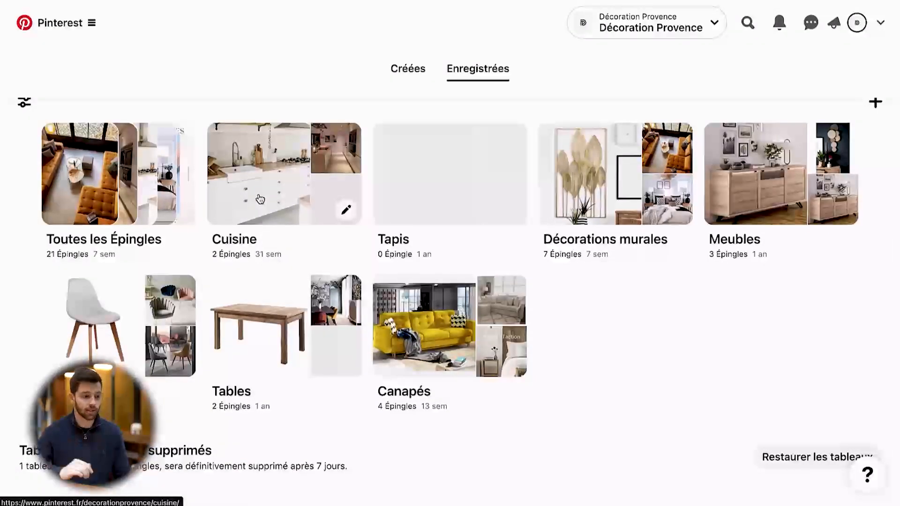
{"action": "scroll", "coordinate": [319, 197], "scroll_direction": "up", "scroll_amount": 2}
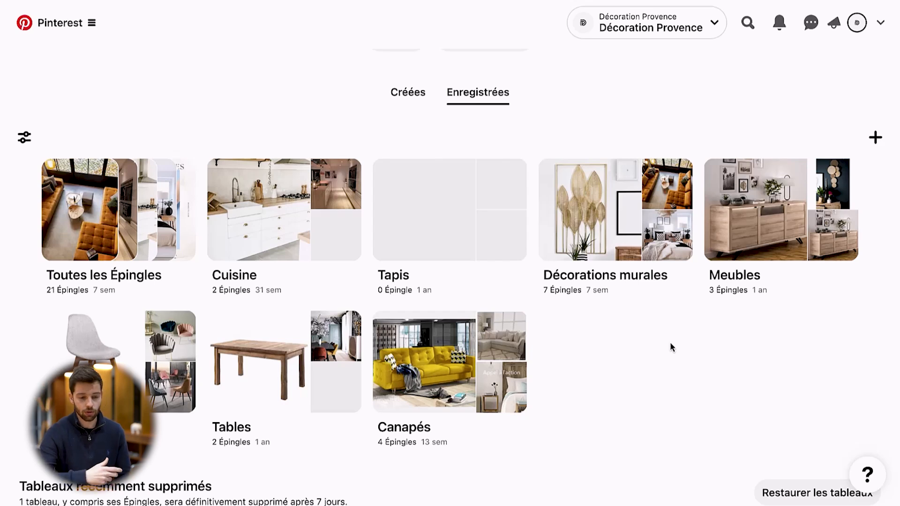
{"action": "left_click", "coordinate": [757, 212]}
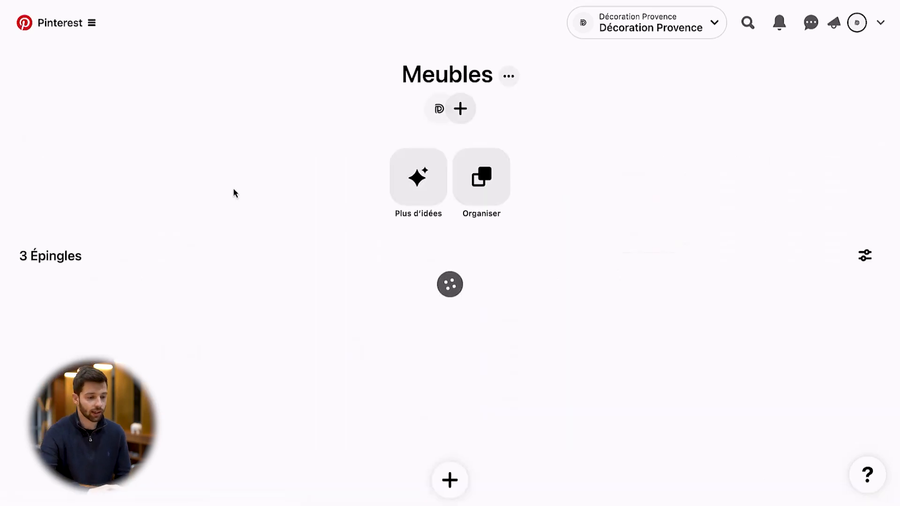
{"action": "key", "text": "alt+Left"}
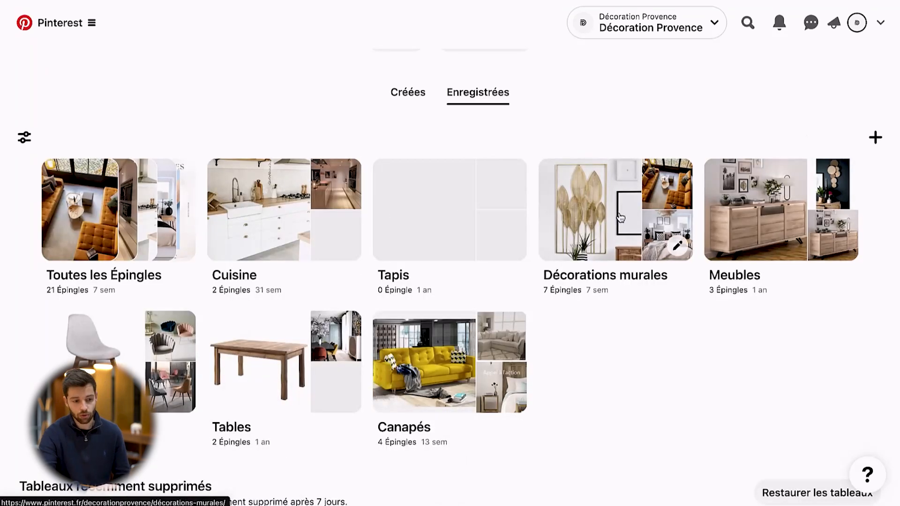
{"action": "left_click", "coordinate": [769, 213]}
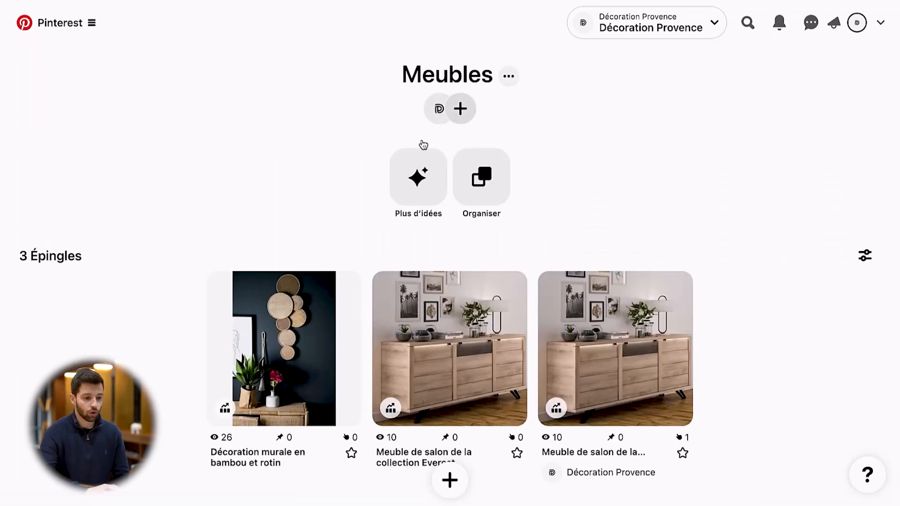
View the Meubles board's editing form, then close it without changes
{"action": "left_click", "coordinate": [507, 78]}
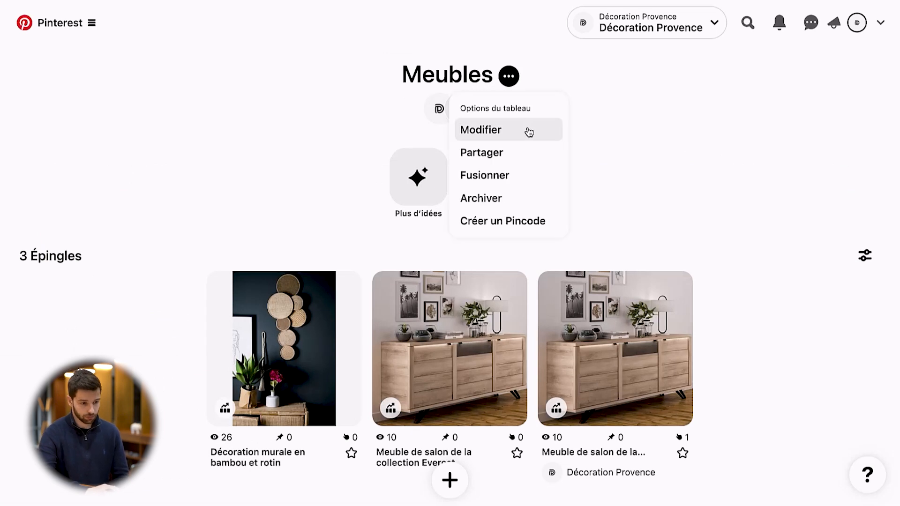
{"action": "left_click", "coordinate": [529, 132]}
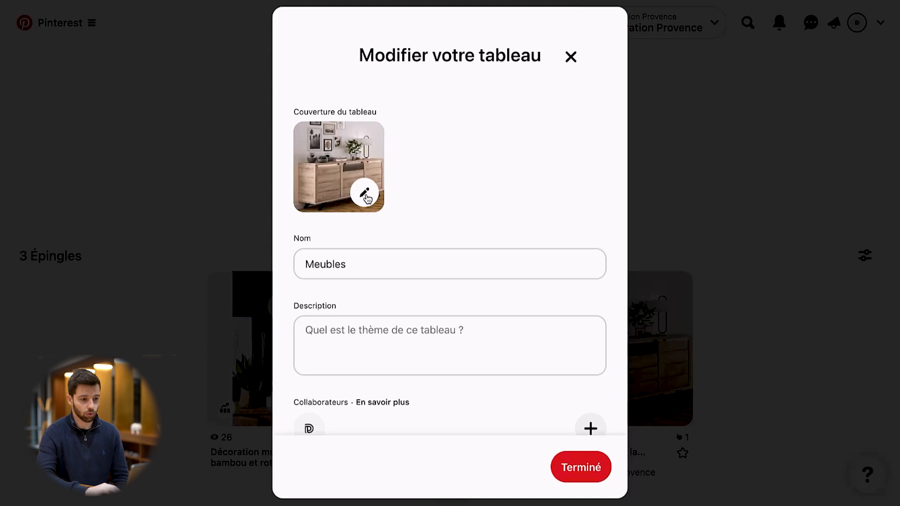
{"action": "left_click", "coordinate": [569, 57]}
View the cover images available for the Meubles board, closing the selection and the editing form without changes
{"action": "left_click", "coordinate": [509, 76]}
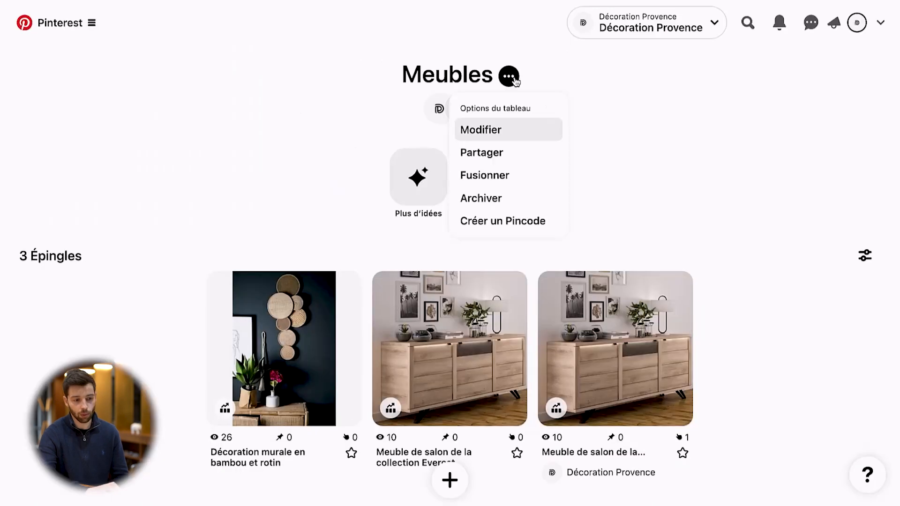
{"action": "left_click", "coordinate": [506, 136]}
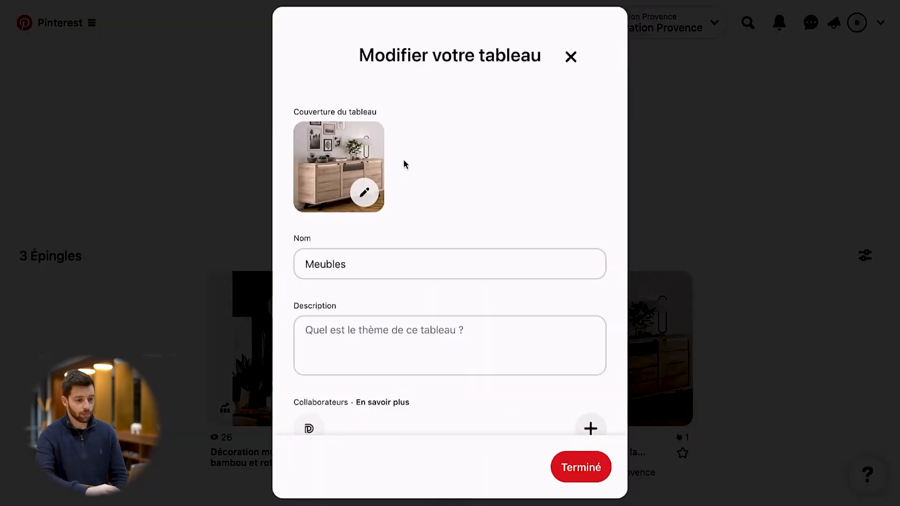
{"action": "left_click", "coordinate": [365, 194]}
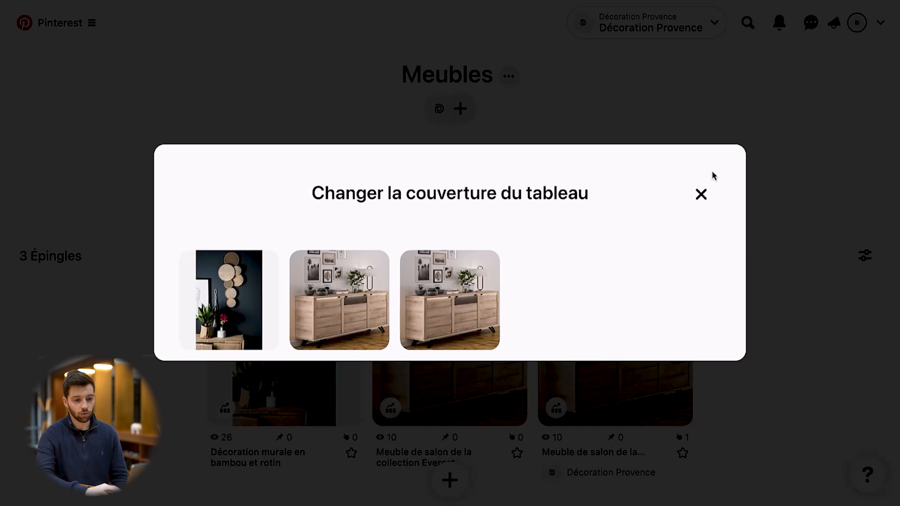
{"action": "left_click", "coordinate": [701, 194]}
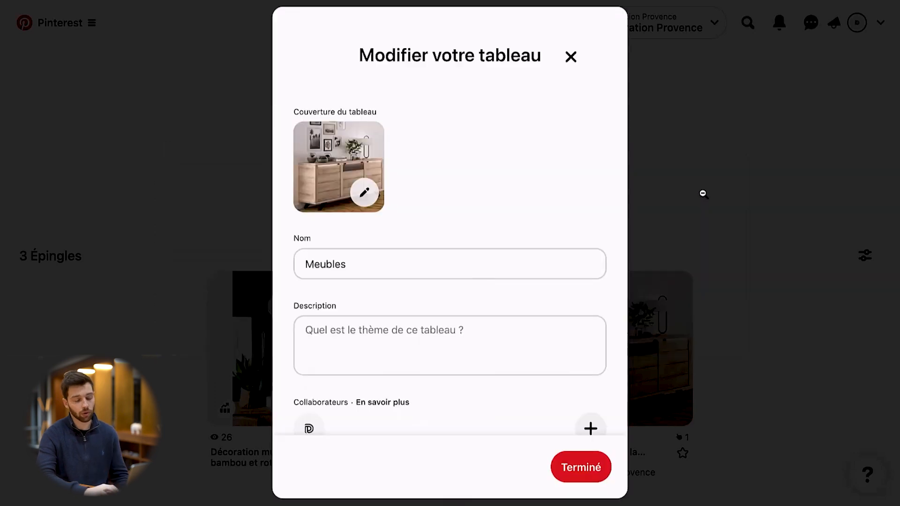
{"action": "left_click", "coordinate": [569, 60]}
{"action": "scroll", "coordinate": [498, 222], "scroll_direction": "down", "scroll_amount": 1}
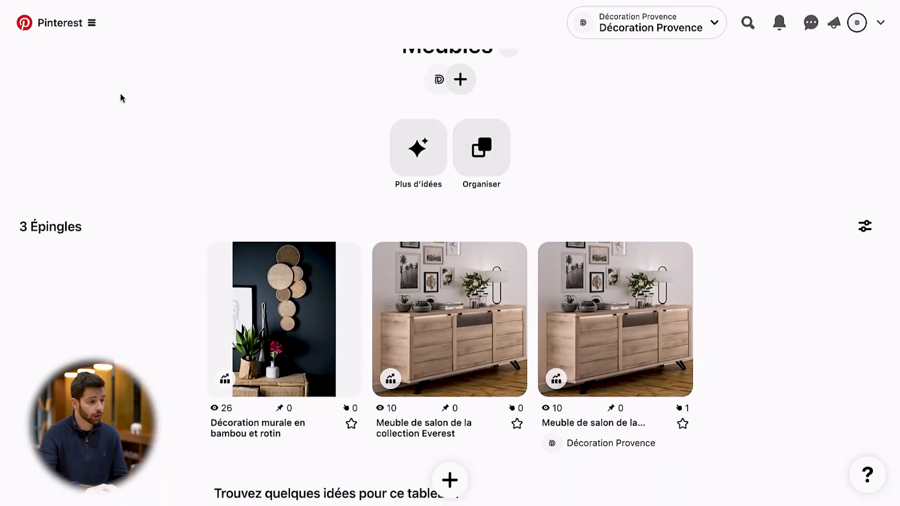
Start a new organic Pin with the photo of the yellow garden armchairs and title it "Fauteuil Jardin"
{"action": "left_click", "coordinate": [53, 24]}
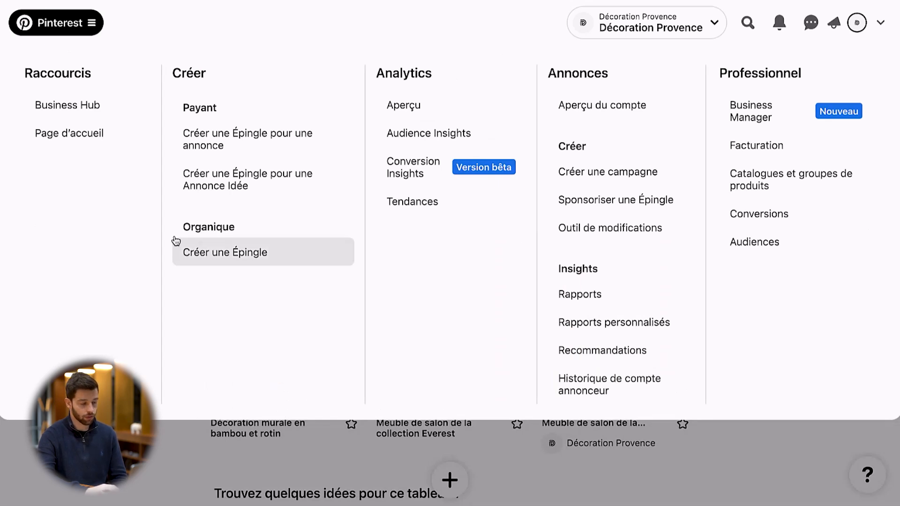
{"action": "left_click", "coordinate": [227, 253]}
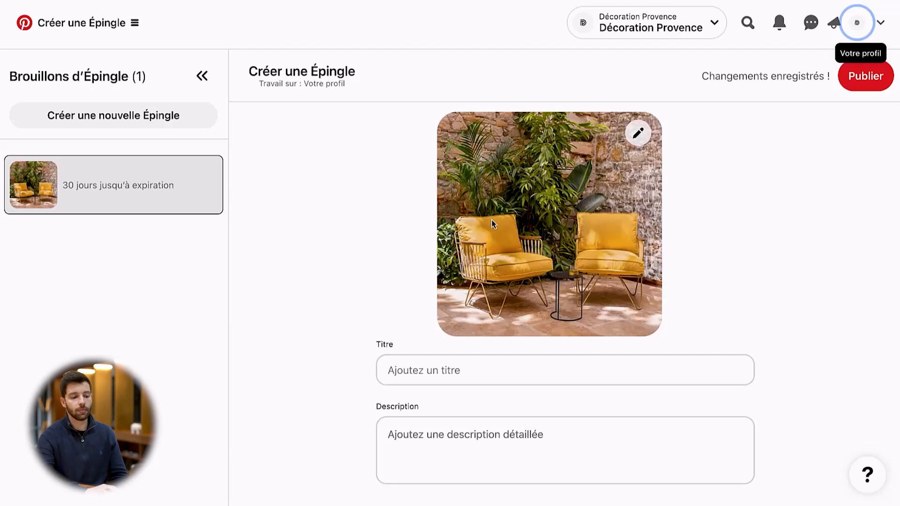
{"action": "left_click", "coordinate": [470, 379]}
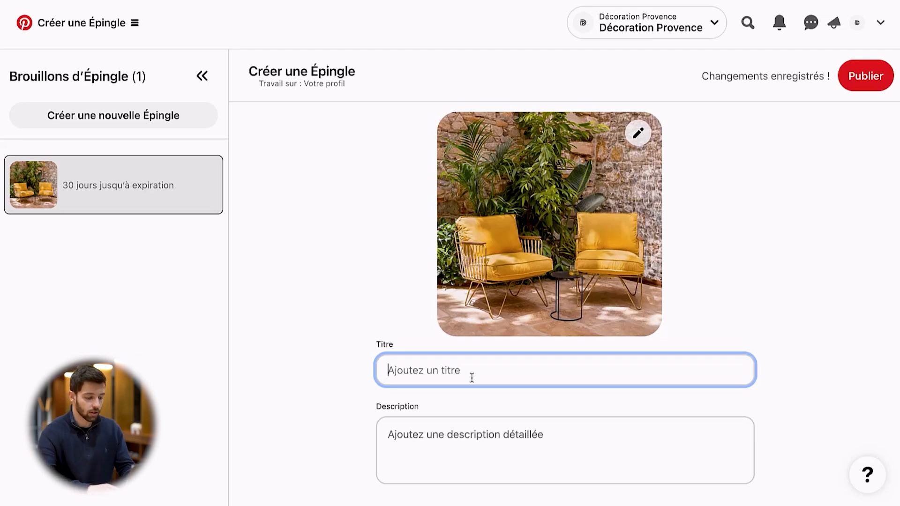
{"action": "type", "text": "F"}
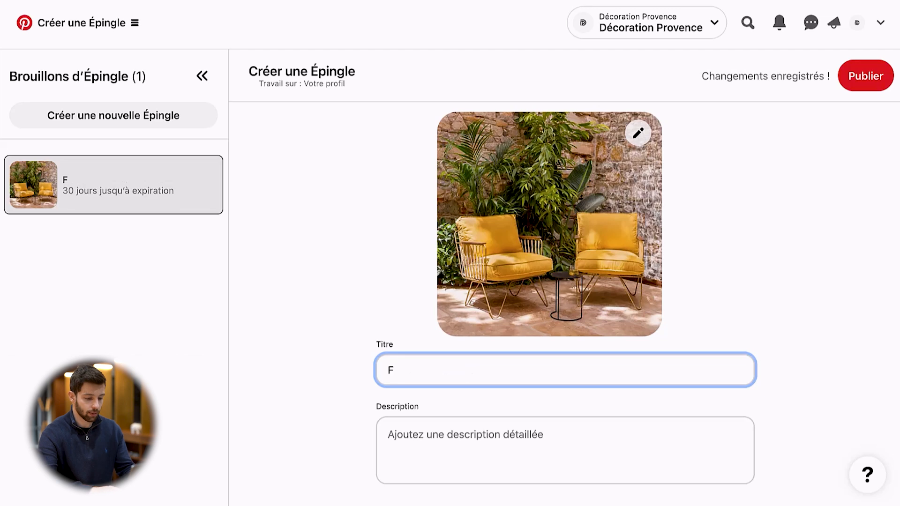
{"action": "type", "text": "auteiuil Jardin"}
{"action": "left_click", "coordinate": [825, 338]}
Add the suggested topic tag "Jardin Moderne" to the Pin, keeping the tag search ready for another entry
{"action": "scroll", "coordinate": [825, 339], "scroll_direction": "down", "scroll_amount": 3}
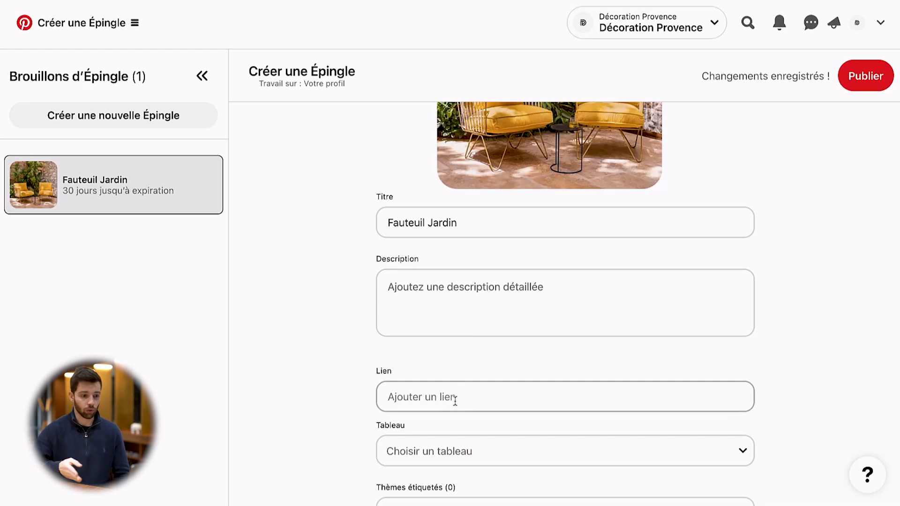
{"action": "scroll", "coordinate": [454, 400], "scroll_direction": "up", "scroll_amount": 3}
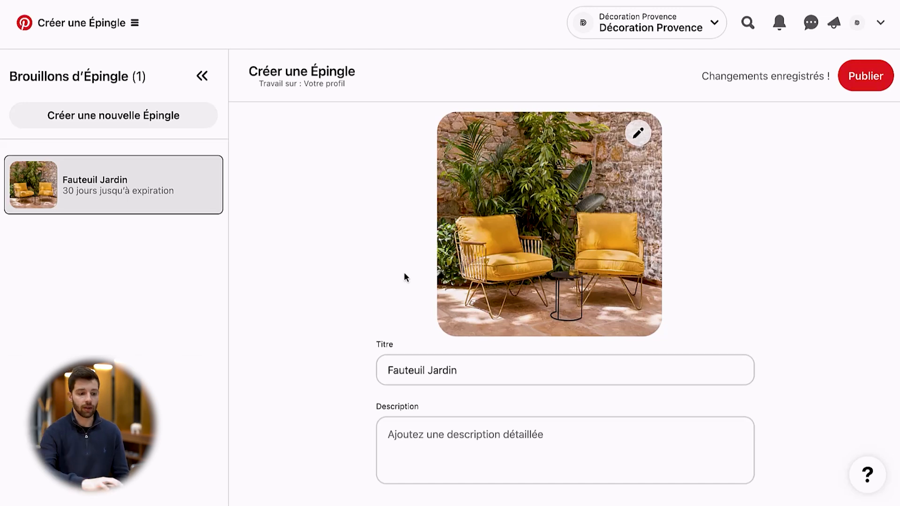
{"action": "scroll", "coordinate": [469, 266], "scroll_direction": "down", "scroll_amount": 5}
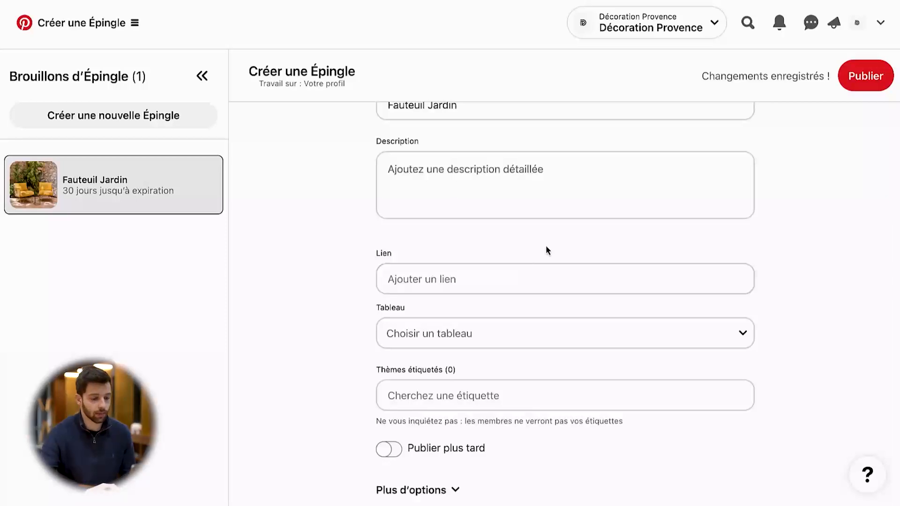
{"action": "left_click", "coordinate": [466, 400]}
{"action": "type", "text": "jan"}
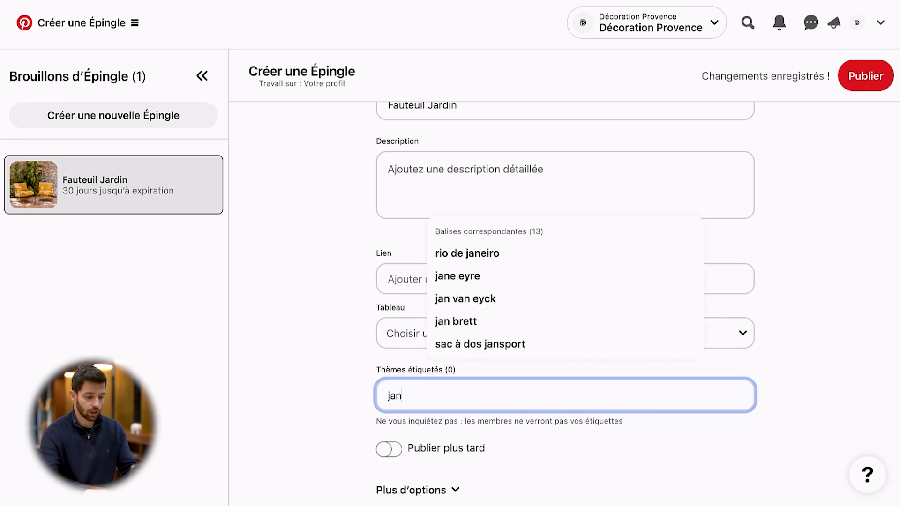
{"action": "key", "text": "BackSpace"}
{"action": "type", "text": "r"}
{"action": "left_click", "coordinate": [464, 253]}
{"action": "left_click", "coordinate": [471, 396]}
{"action": "type", "text": "jardin"}
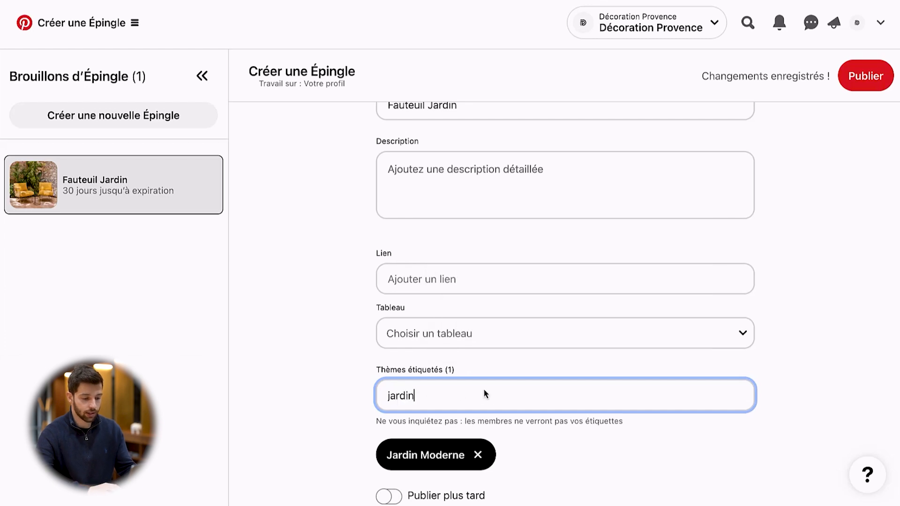
{"action": "key", "text": "BackSpace"}
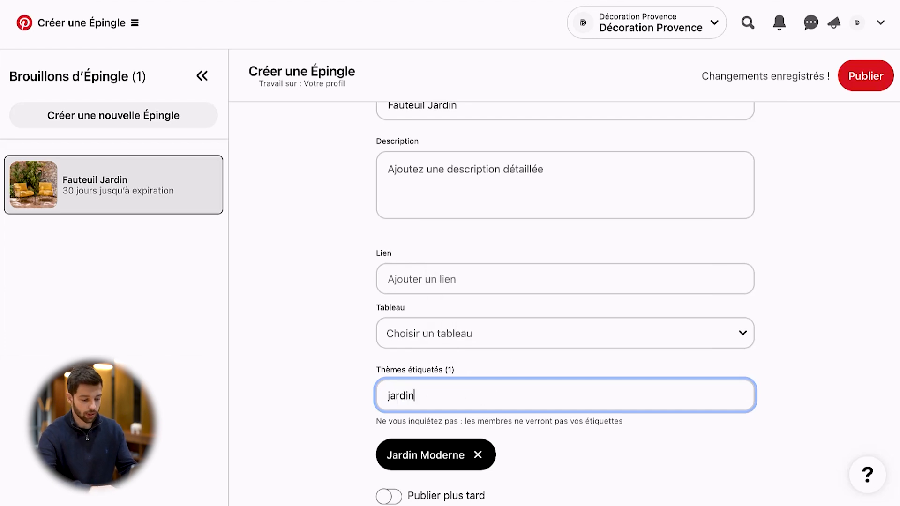
{"action": "key", "text": "ctrl+a"}
{"action": "key", "text": "BackSpace"}
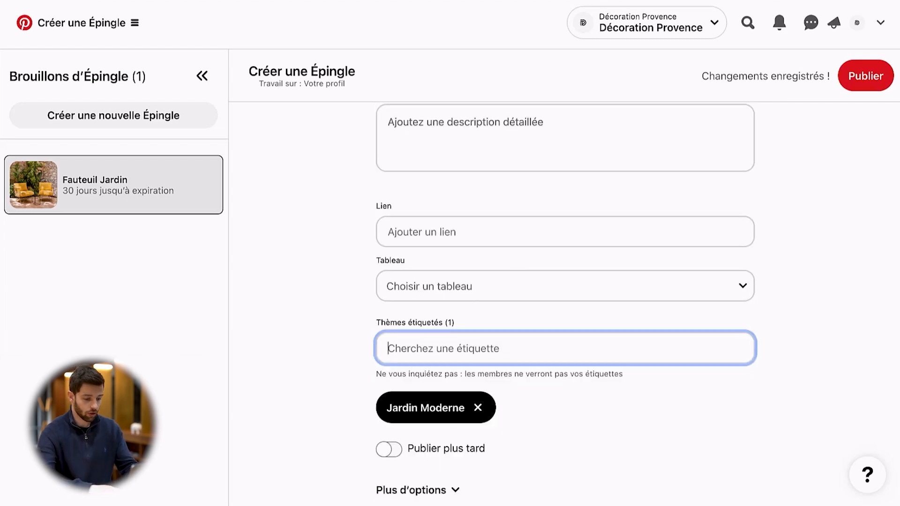
Search the topic tags for "fauteuil" and add the "Fauteuil" tag to the Pin
{"action": "type", "text": "fauteuil"}
{"action": "left_click", "coordinate": [478, 207]}
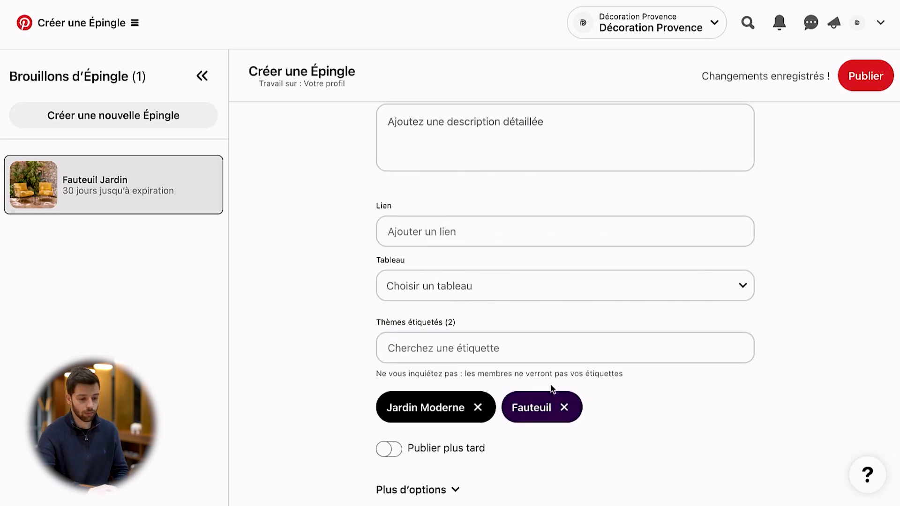
Assign the "Fauteuil Jardin" Pin to the Chaises board and publish it
{"action": "scroll", "coordinate": [551, 386], "scroll_direction": "up", "scroll_amount": 5}
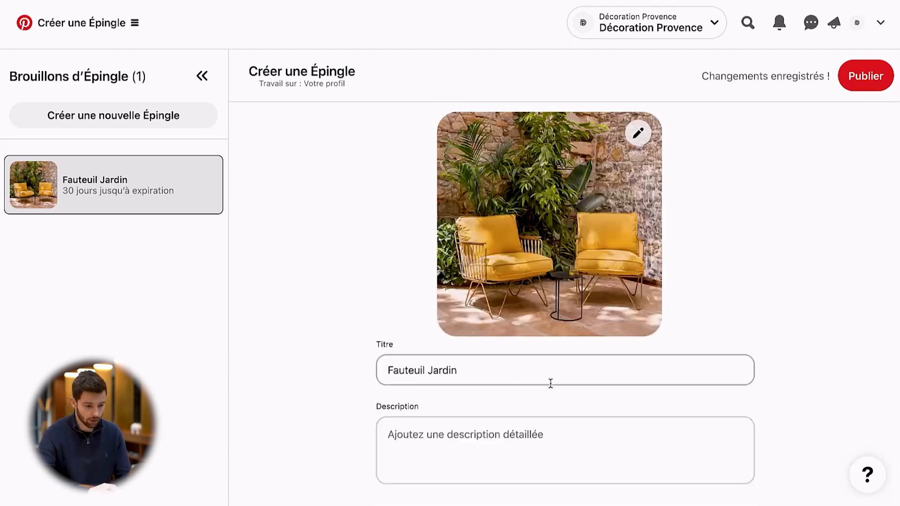
{"action": "scroll", "coordinate": [551, 388], "scroll_direction": "down", "scroll_amount": 6}
{"action": "left_click", "coordinate": [581, 291]}
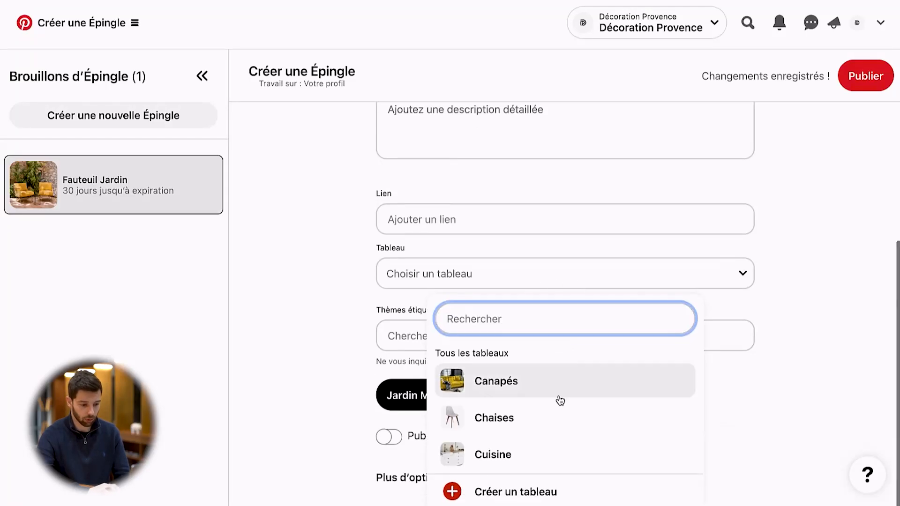
{"action": "scroll", "coordinate": [556, 407], "scroll_direction": "down", "scroll_amount": 1}
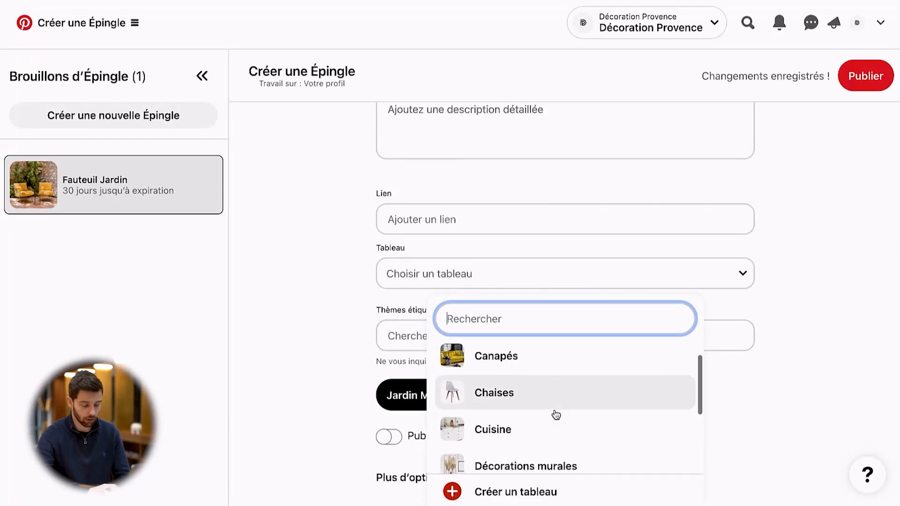
{"action": "left_click", "coordinate": [530, 398]}
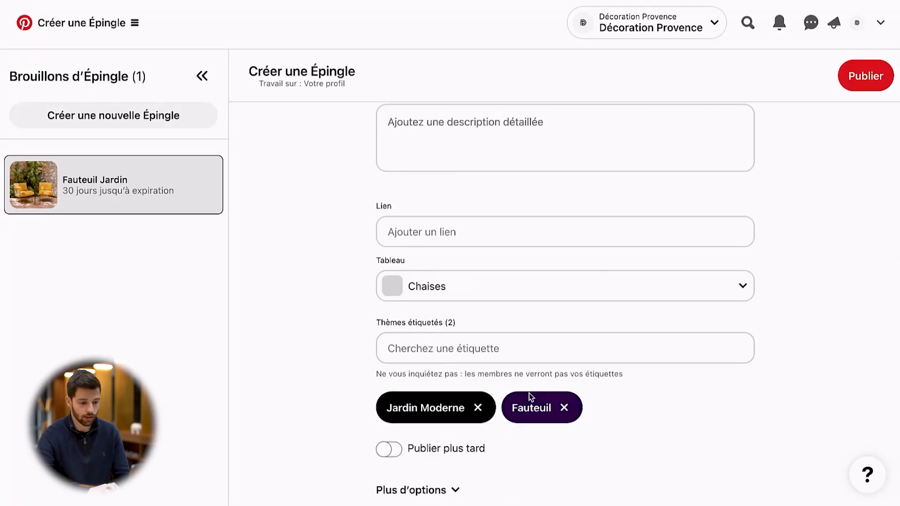
{"action": "left_click", "coordinate": [869, 87]}
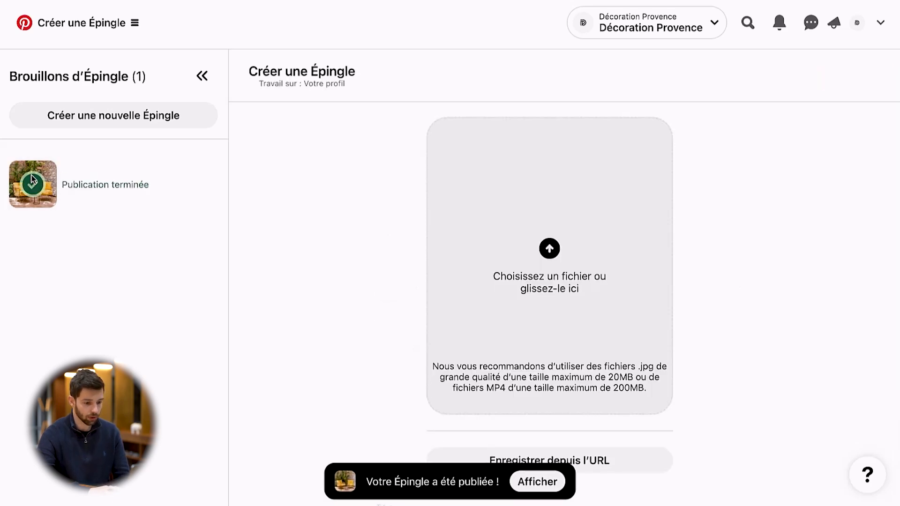
View the published "Fauteuil Jardin" Pin's page, including its statistics, image, note and comment areas
{"action": "left_click", "coordinate": [537, 482]}
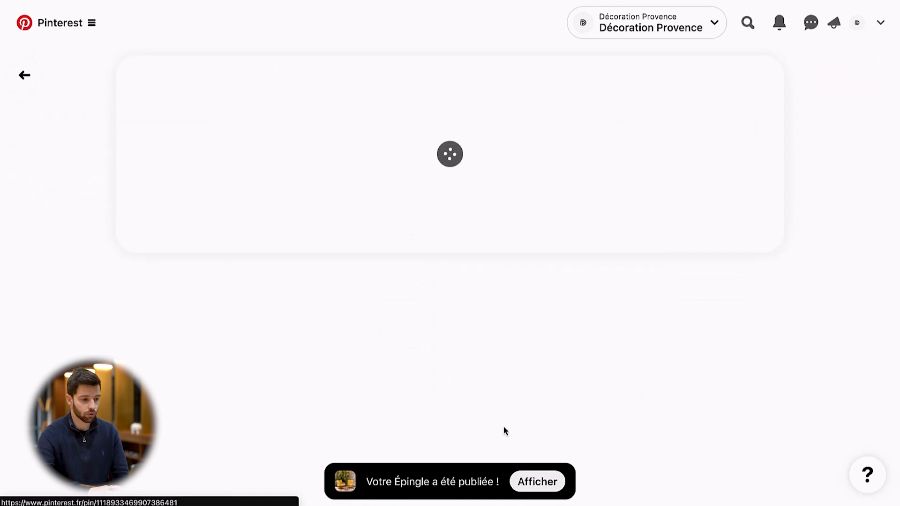
{"action": "scroll", "coordinate": [453, 324], "scroll_direction": "down", "scroll_amount": 2}
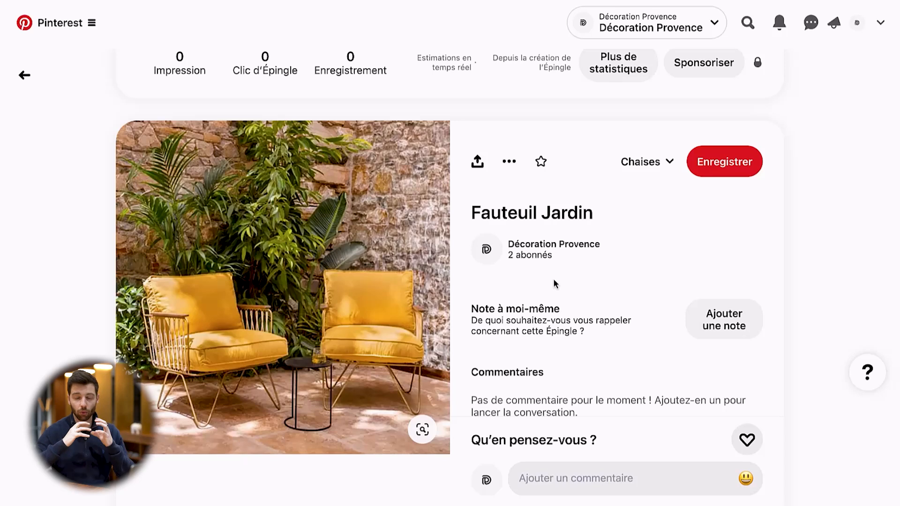
{"action": "scroll", "coordinate": [554, 281], "scroll_direction": "down", "scroll_amount": 1}
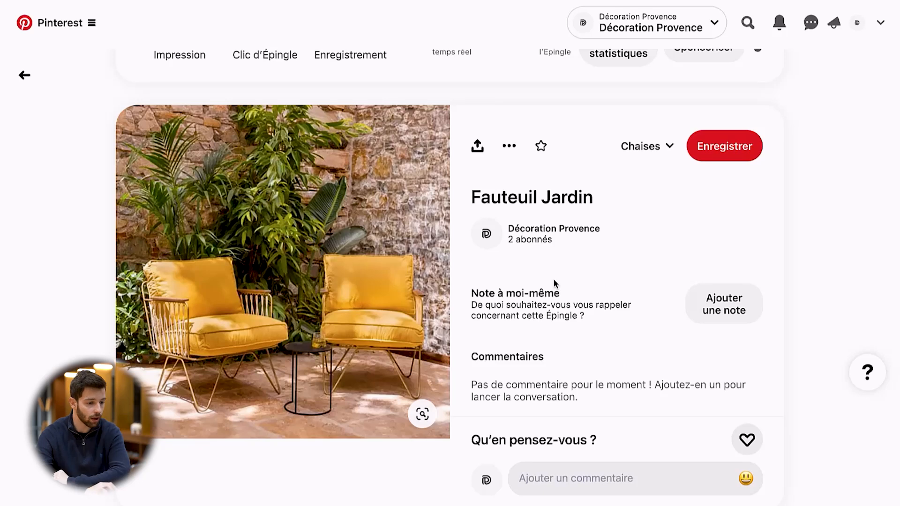
{"action": "mouse_move", "coordinate": [265, 260]}
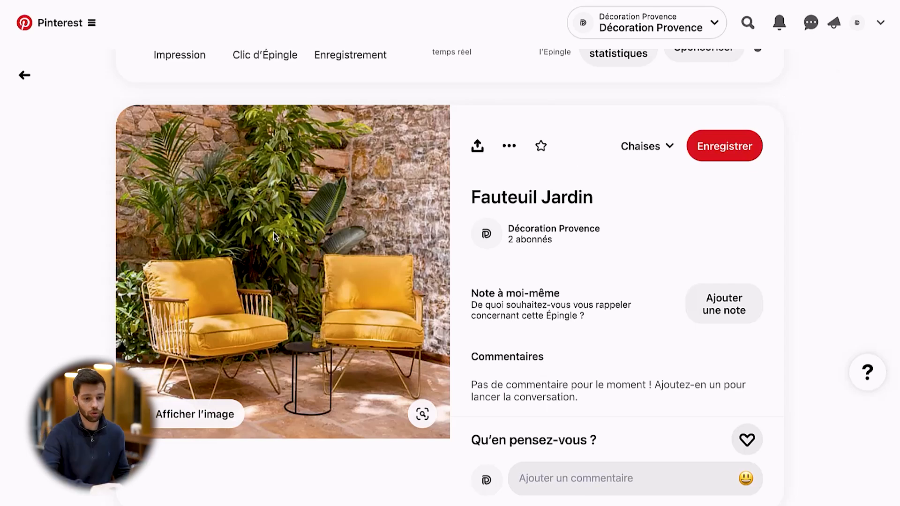
Open the Chaises board from the saved boards on the Décoration Provence profile
{"action": "left_click", "coordinate": [856, 23]}
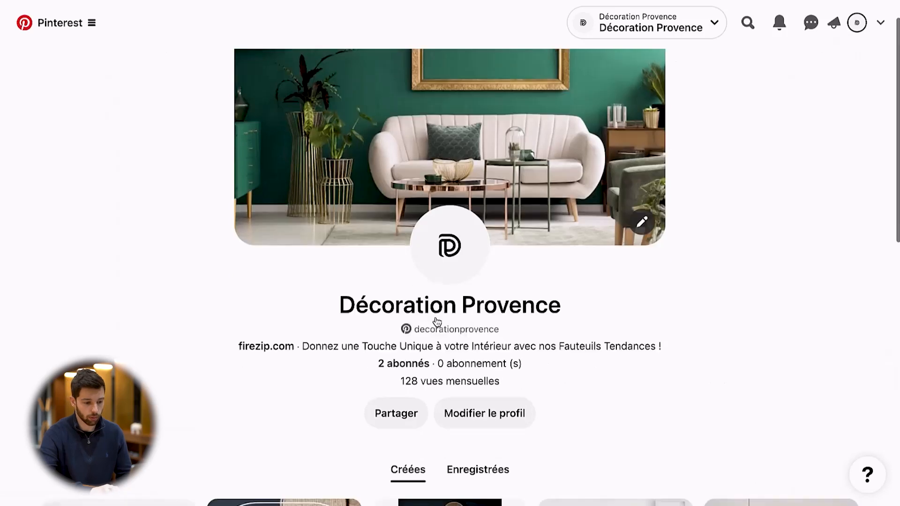
{"action": "scroll", "coordinate": [437, 322], "scroll_direction": "down", "scroll_amount": 6}
{"action": "left_click", "coordinate": [502, 168]}
{"action": "scroll", "coordinate": [494, 309], "scroll_direction": "down", "scroll_amount": 4}
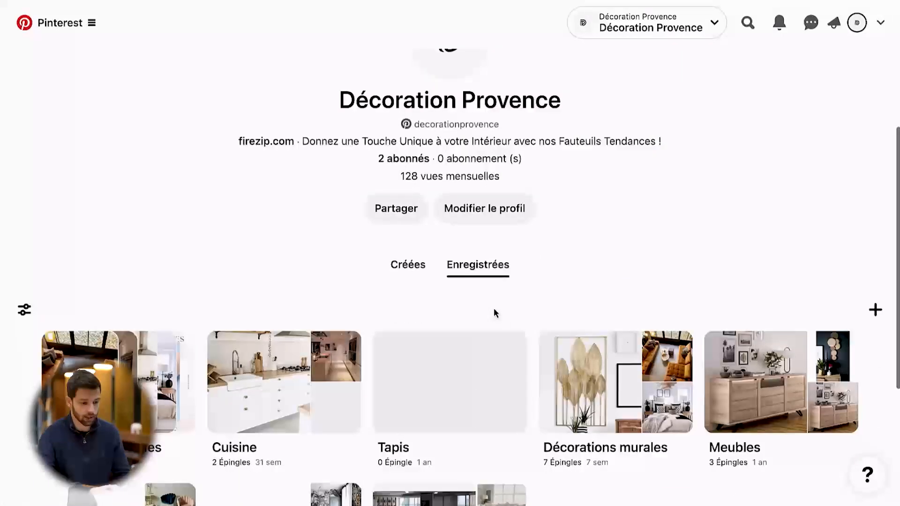
{"action": "scroll", "coordinate": [502, 283], "scroll_direction": "down", "scroll_amount": 4}
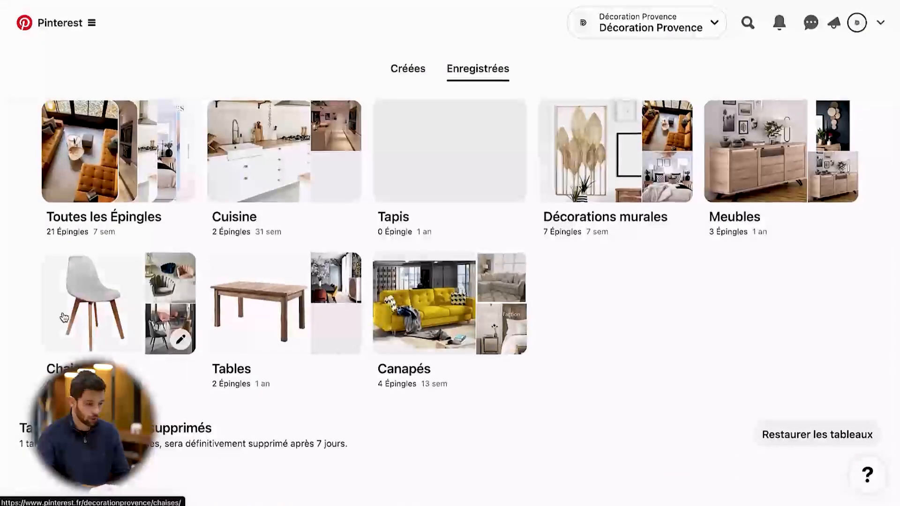
{"action": "left_click", "coordinate": [64, 318]}
Set the yellow garden armchairs photo as the Chaises board's cover, save the board and return to the profile's saved boards
{"action": "left_click", "coordinate": [505, 76]}
{"action": "left_click", "coordinate": [489, 129]}
{"action": "left_click", "coordinate": [331, 150]}
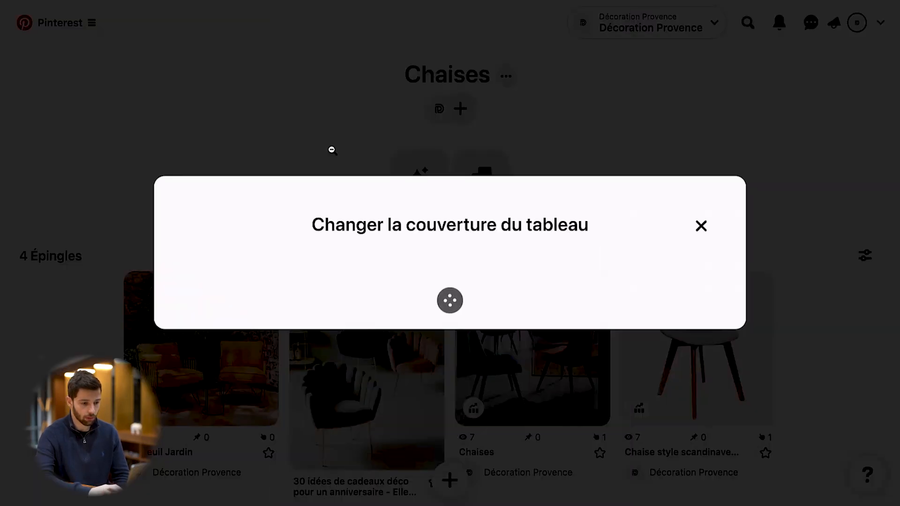
{"action": "left_click", "coordinate": [219, 290]}
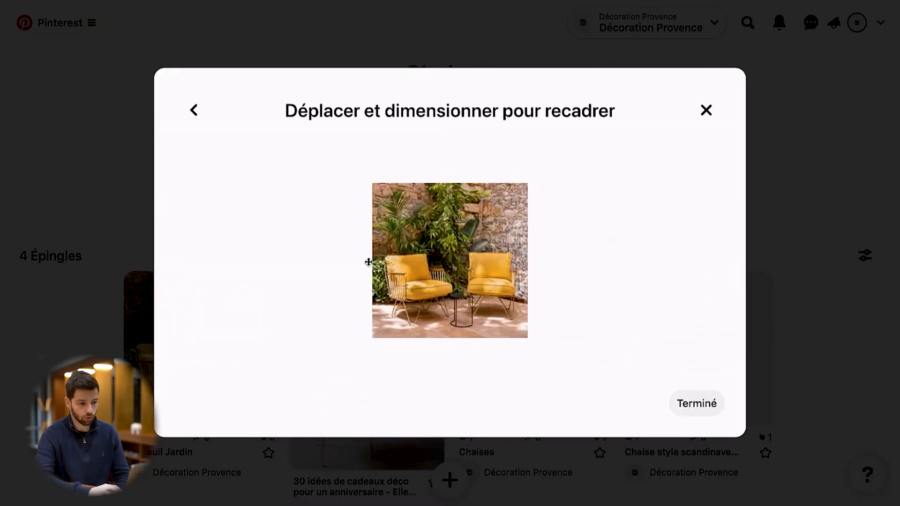
{"action": "left_click", "coordinate": [697, 404]}
{"action": "left_click", "coordinate": [589, 466]}
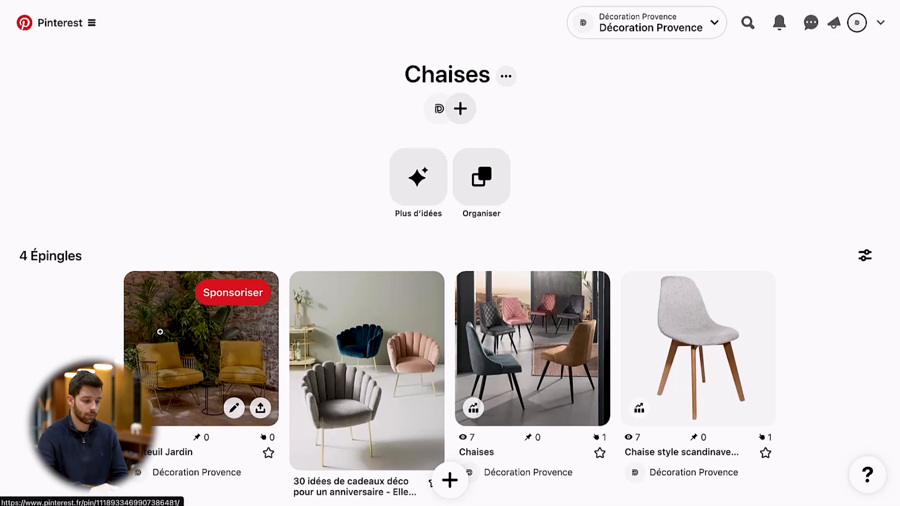
{"action": "left_click", "coordinate": [857, 23]}
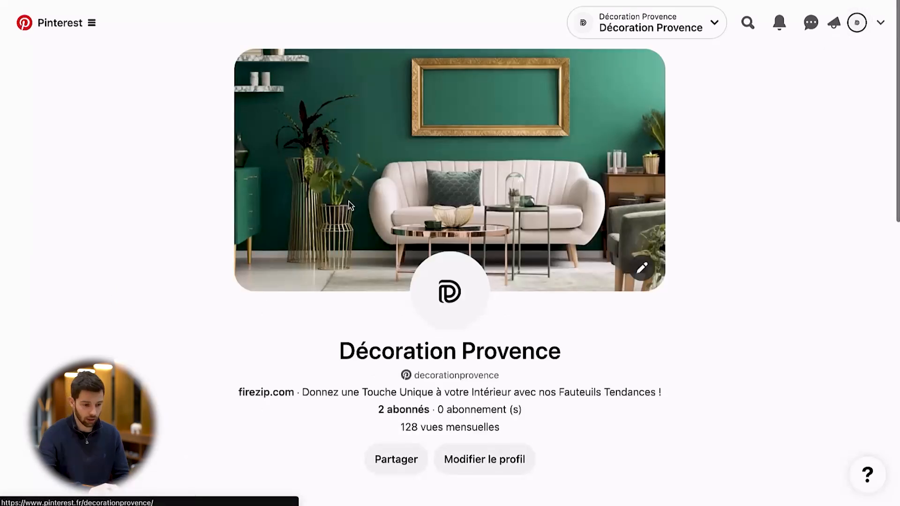
{"action": "scroll", "coordinate": [788, 311], "scroll_direction": "down", "scroll_amount": 10}
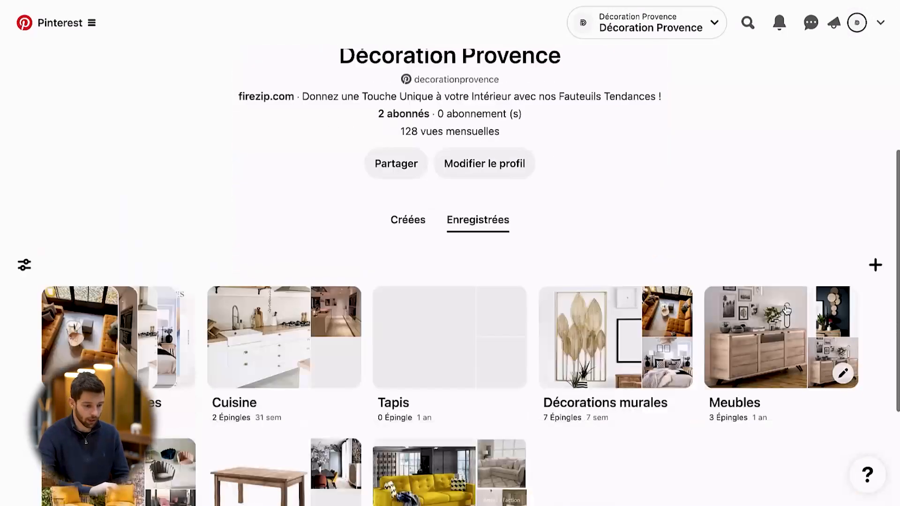
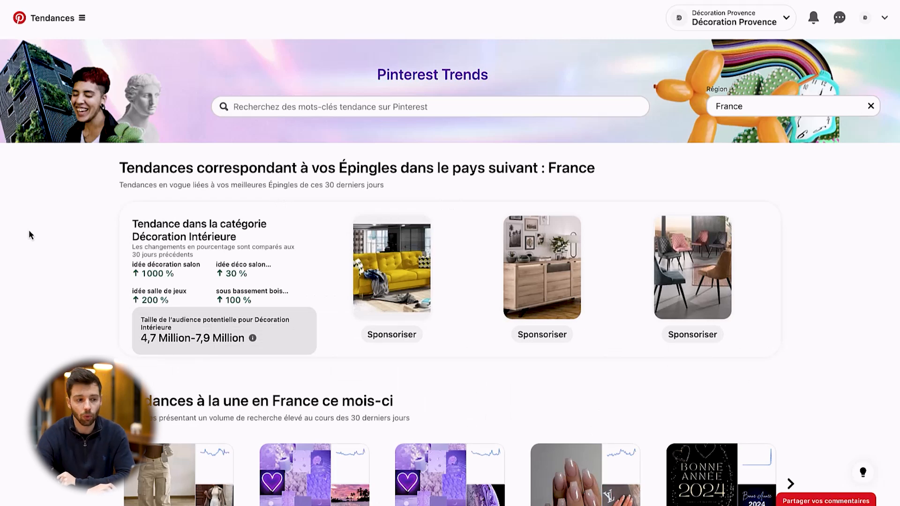
Look through the Pinterest Trends overview for France, including the monthly top trends, the keyword growth table and the audience trends
{"action": "scroll", "coordinate": [82, 273], "scroll_direction": "down", "scroll_amount": 9}
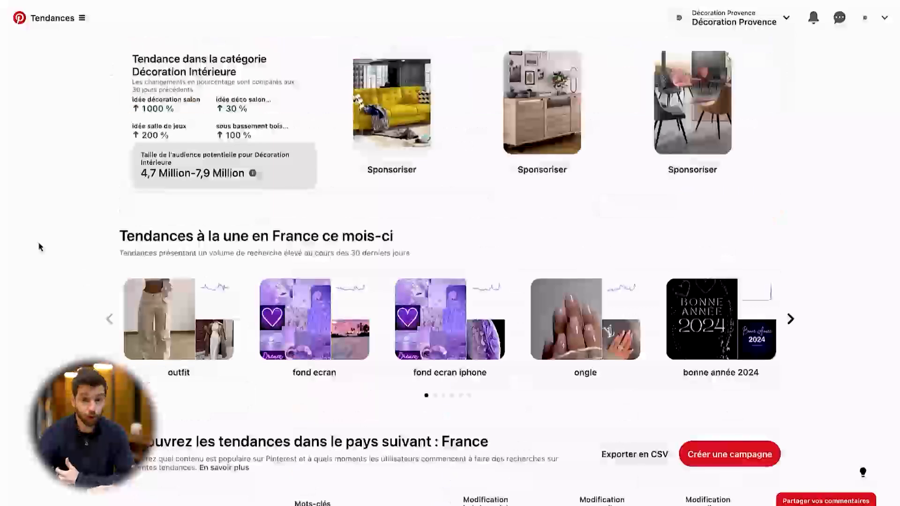
{"action": "scroll", "coordinate": [60, 244], "scroll_direction": "down", "scroll_amount": 10}
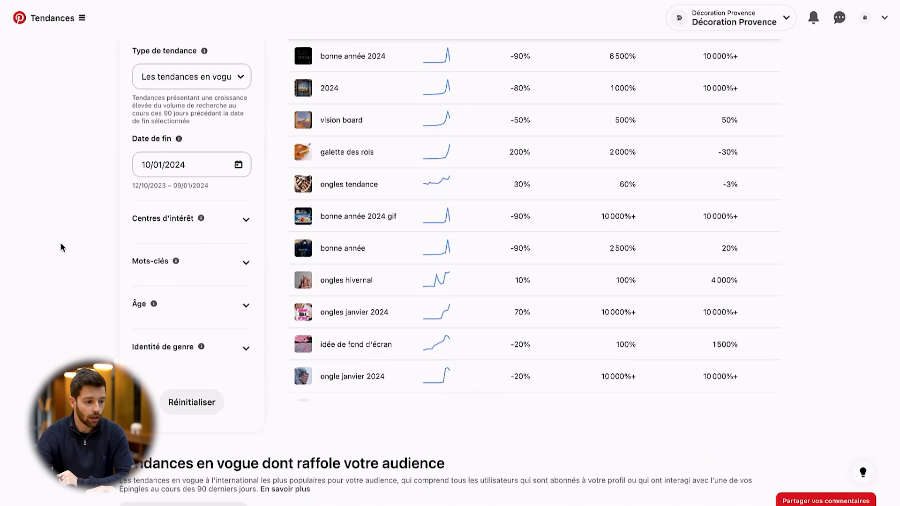
{"action": "scroll", "coordinate": [74, 258], "scroll_direction": "down", "scroll_amount": 5}
{"action": "scroll", "coordinate": [75, 258], "scroll_direction": "up", "scroll_amount": 4}
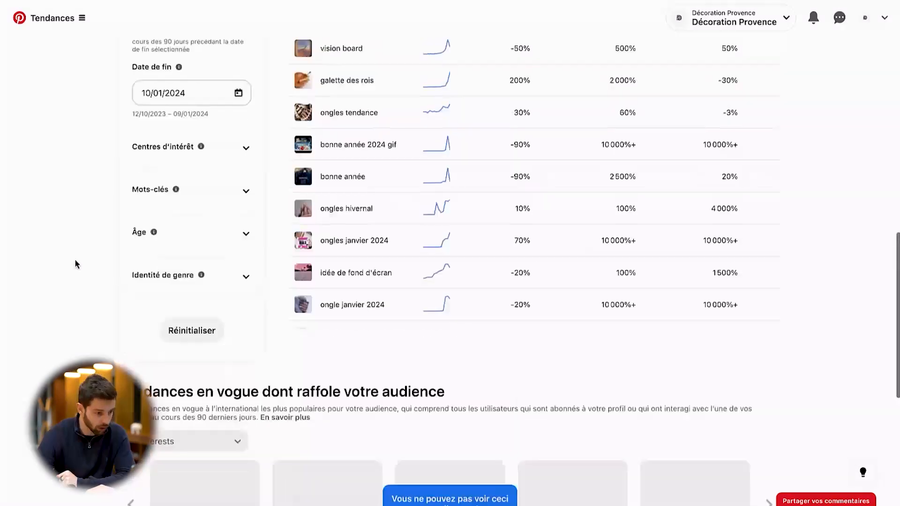
{"action": "scroll", "coordinate": [75, 260], "scroll_direction": "up", "scroll_amount": 4}
{"action": "scroll", "coordinate": [53, 321], "scroll_direction": "up", "scroll_amount": 10}
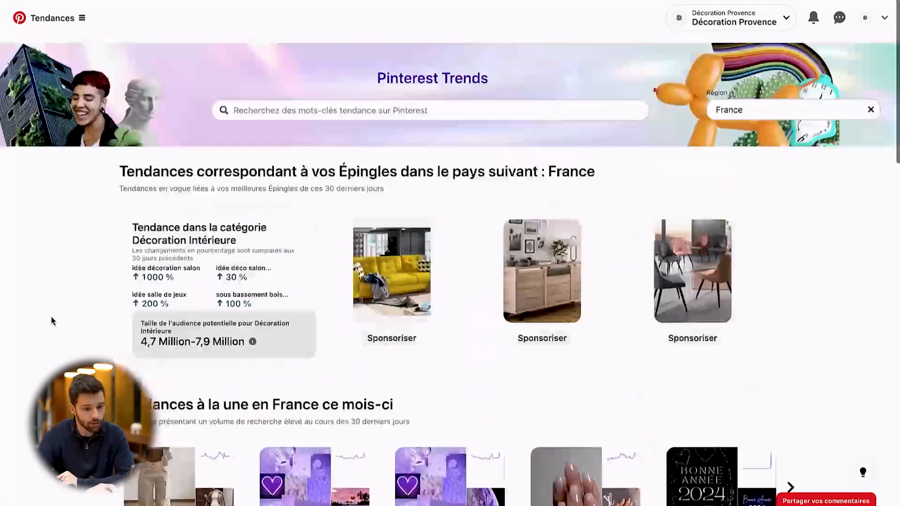
Search Pinterest Trends for "canape" and examine its interest-over-time graph for France
{"action": "left_click", "coordinate": [355, 110]}
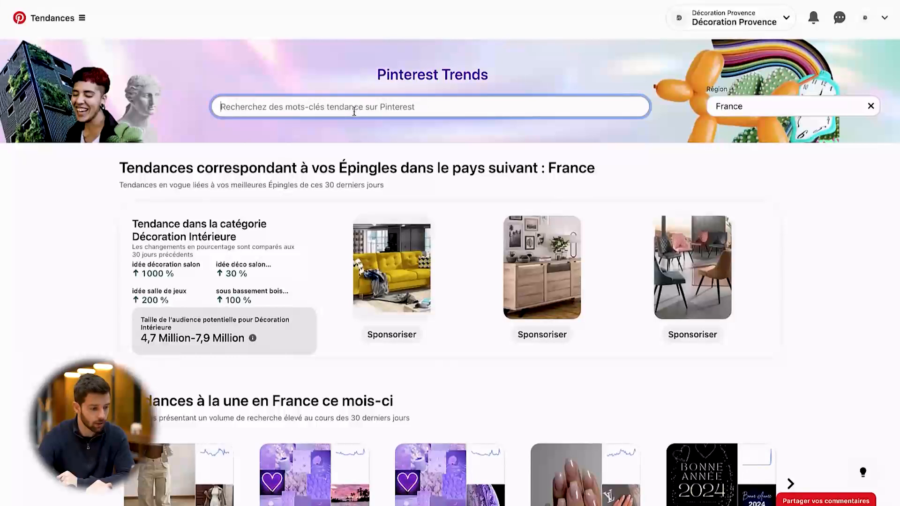
{"action": "type", "text": "canape"}
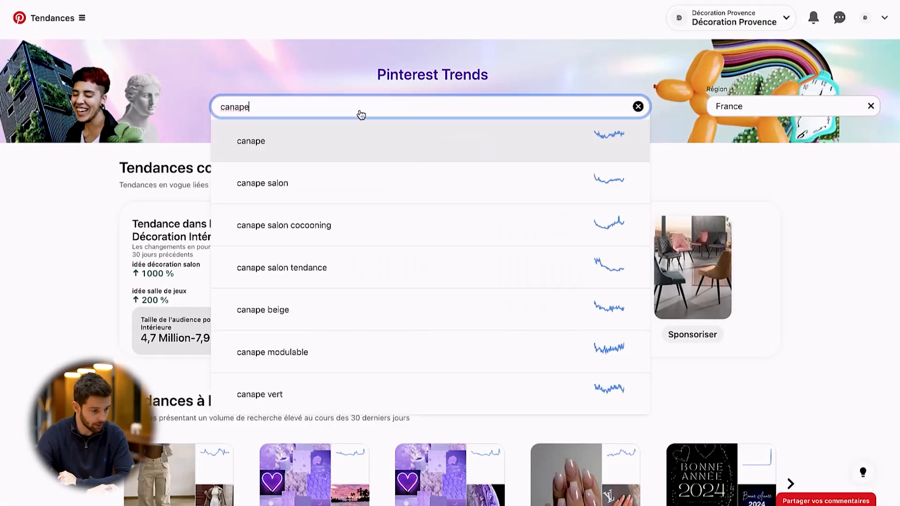
{"action": "key", "text": "Return"}
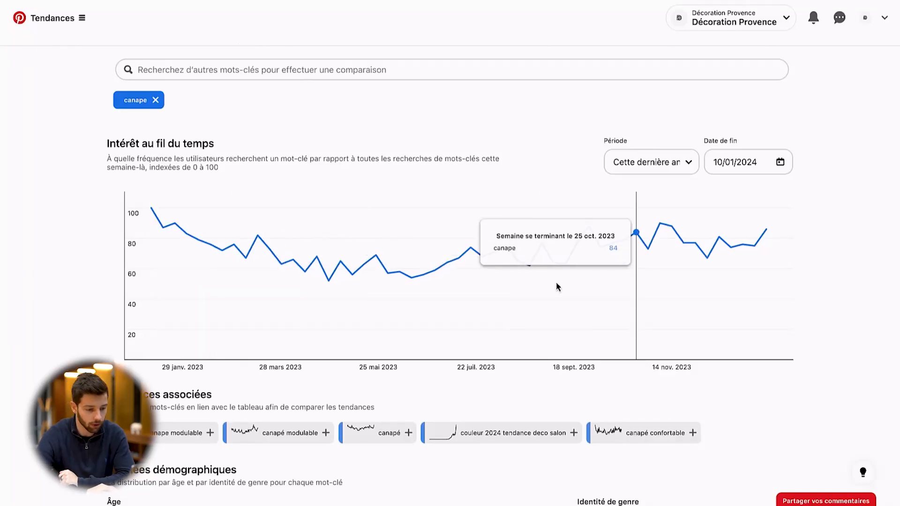
{"action": "scroll", "coordinate": [749, 262], "scroll_direction": "down", "scroll_amount": 3}
{"action": "scroll", "coordinate": [700, 257], "scroll_direction": "up", "scroll_amount": 5}
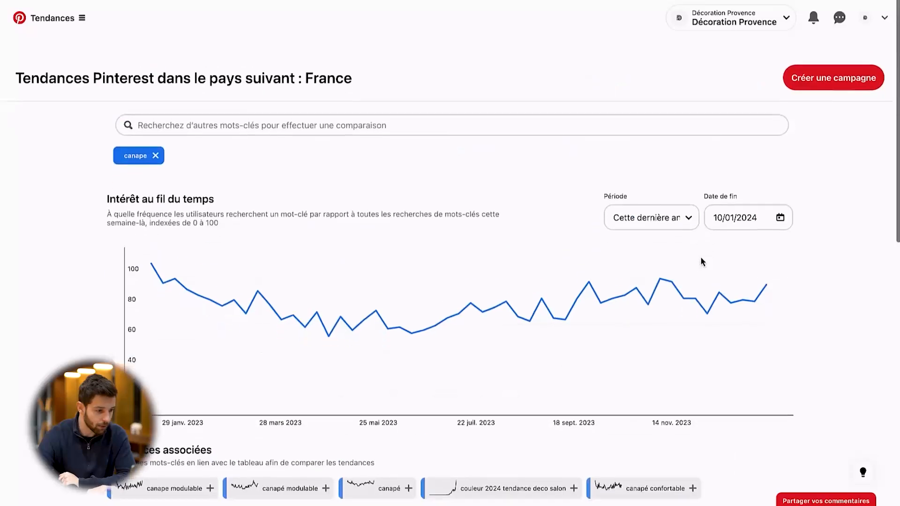
Remove the "canape" keyword and look up the "maillot de bain" trend instead
{"action": "left_click", "coordinate": [249, 109]}
{"action": "left_click", "coordinate": [155, 139]}
{"action": "left_click", "coordinate": [311, 111]}
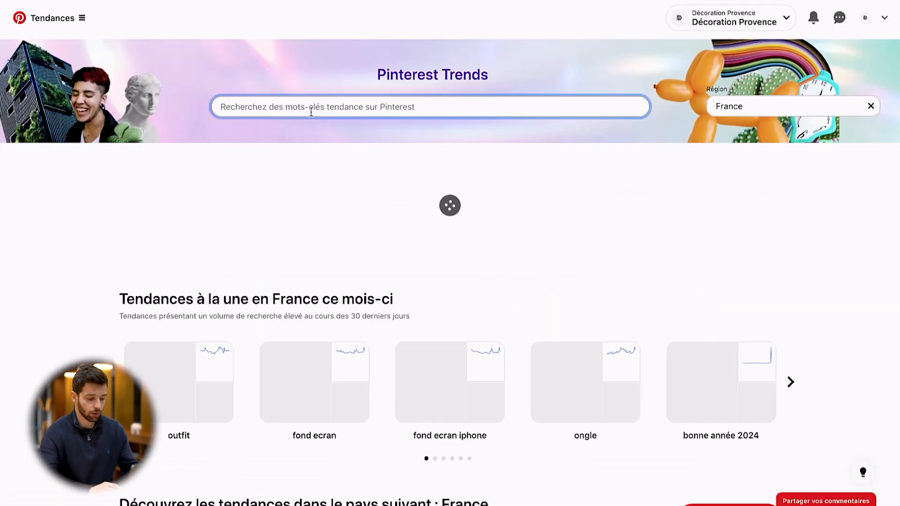
{"action": "type", "text": "mail"}
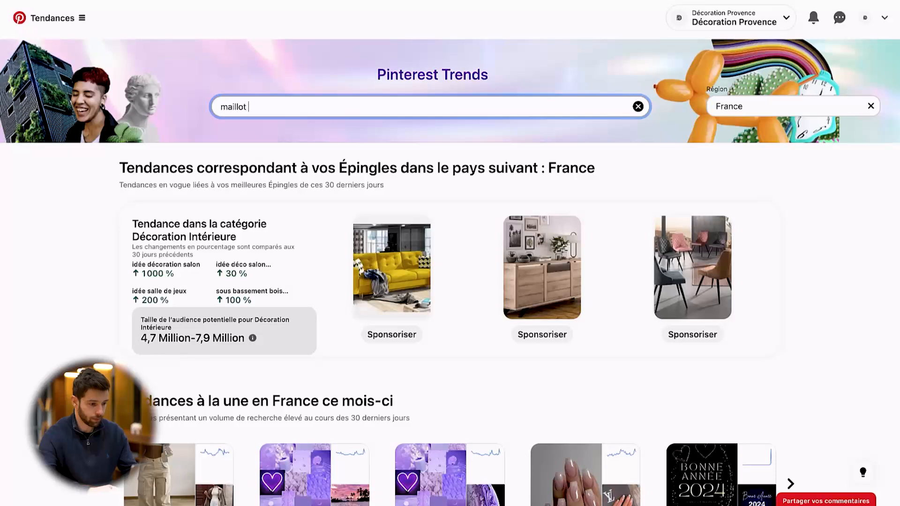
{"action": "type", "text": "lot"}
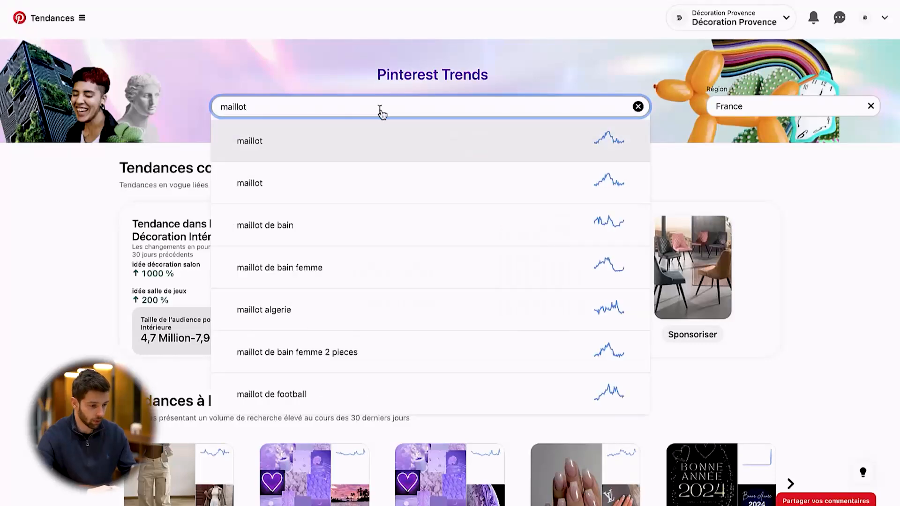
{"action": "left_click", "coordinate": [288, 225]}
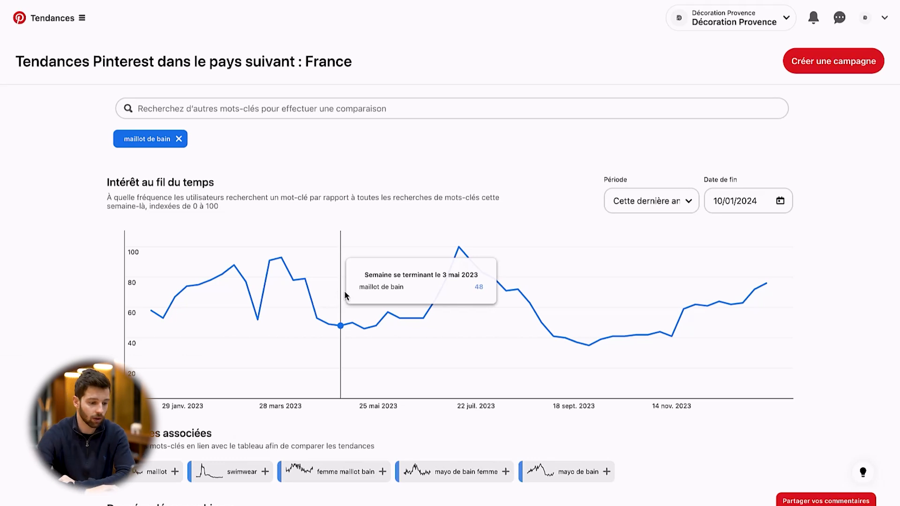
Examine the "maillot de bain" trend's yearly interest curve, related trends and demographic data
{"action": "scroll", "coordinate": [427, 263], "scroll_direction": "down", "scroll_amount": 1}
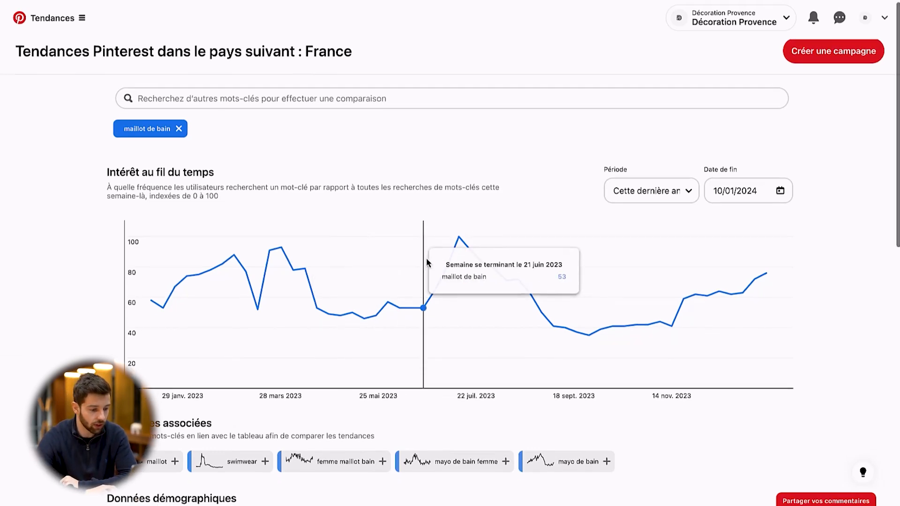
{"action": "scroll", "coordinate": [427, 261], "scroll_direction": "down", "scroll_amount": 6}
{"action": "scroll", "coordinate": [428, 261], "scroll_direction": "up", "scroll_amount": 5}
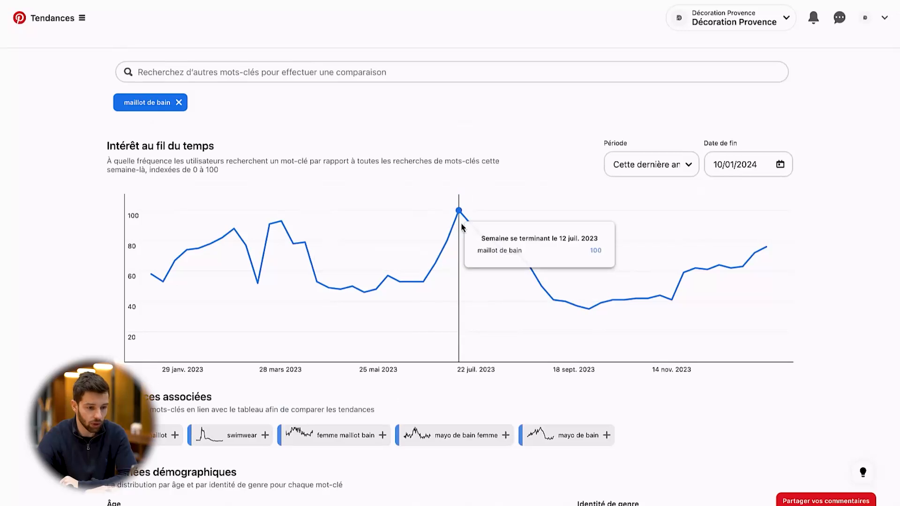
{"action": "scroll", "coordinate": [462, 227], "scroll_direction": "down", "scroll_amount": 3}
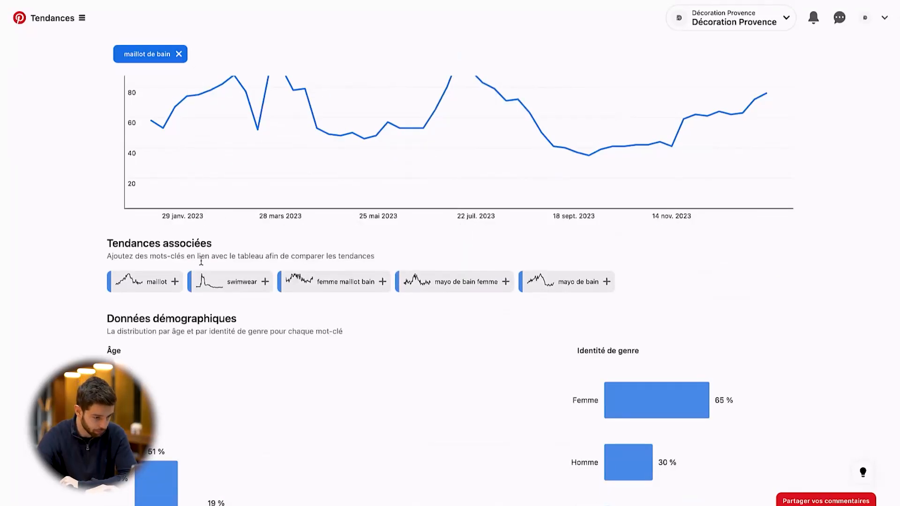
{"action": "scroll", "coordinate": [464, 228], "scroll_direction": "up", "scroll_amount": 2}
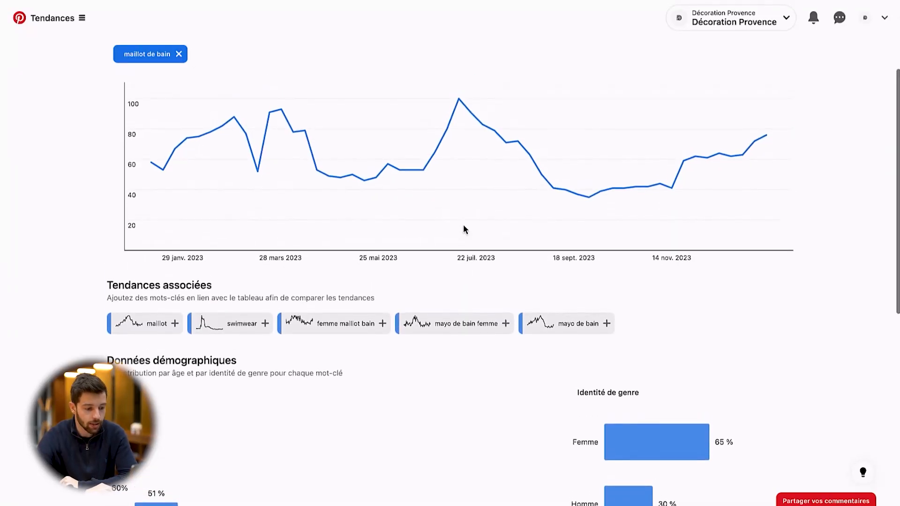
{"action": "scroll", "coordinate": [463, 241], "scroll_direction": "up", "scroll_amount": 1}
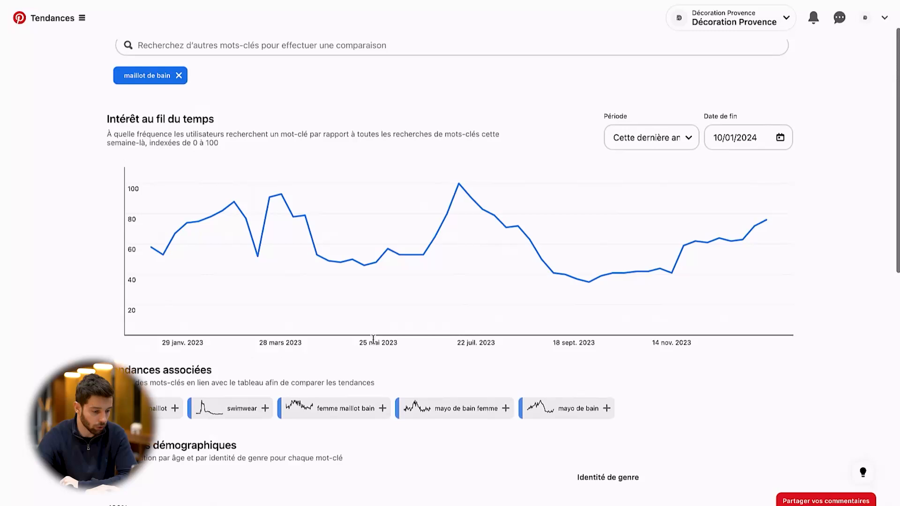
Add the related trends "femme maillot bain" and "swimwear" to the graph to compare them with "maillot de bain"
{"action": "left_click", "coordinate": [338, 410]}
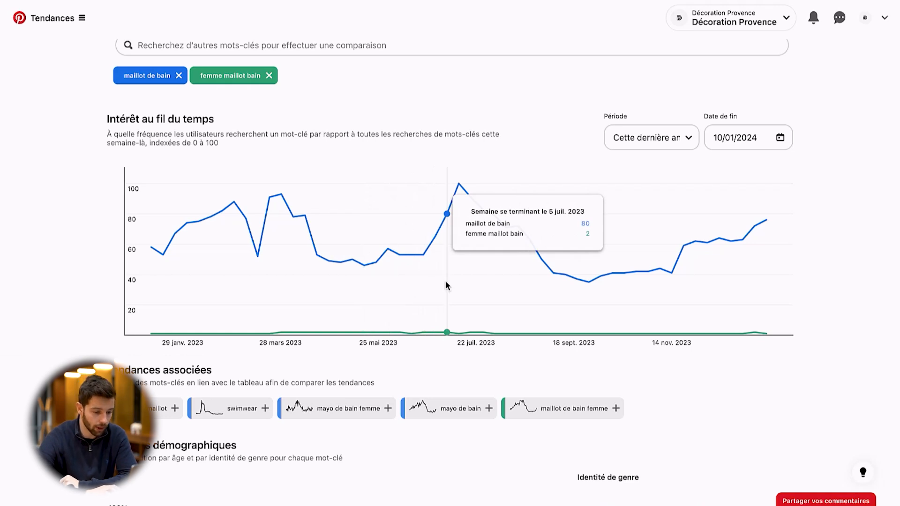
{"action": "scroll", "coordinate": [445, 285], "scroll_direction": "down", "scroll_amount": 1}
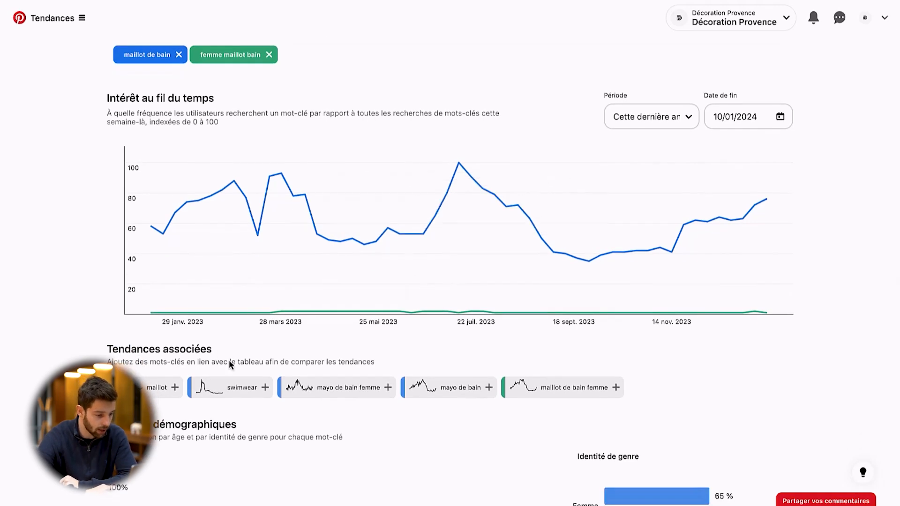
{"action": "left_click", "coordinate": [227, 392]}
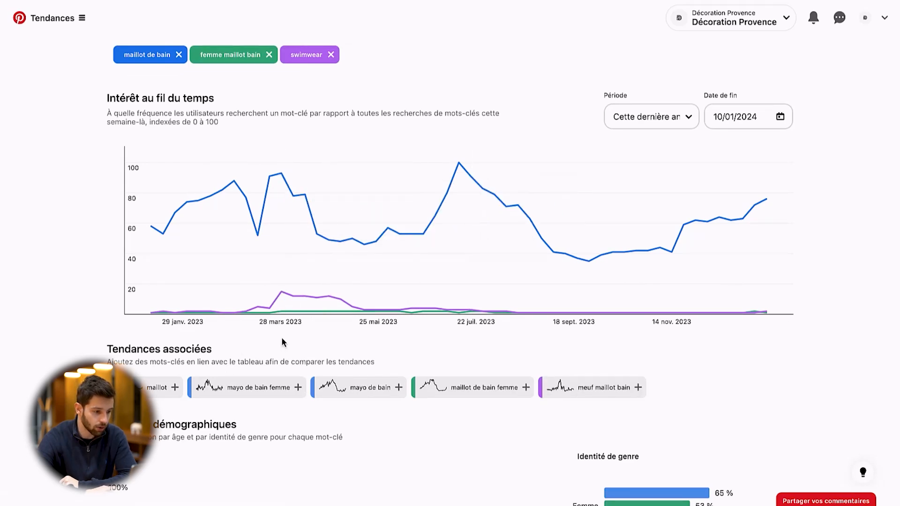
Remove the "femme maillot bain" keyword from the trend comparison
{"action": "scroll", "coordinate": [302, 85], "scroll_direction": "up", "scroll_amount": 1}
{"action": "left_click", "coordinate": [269, 84]}
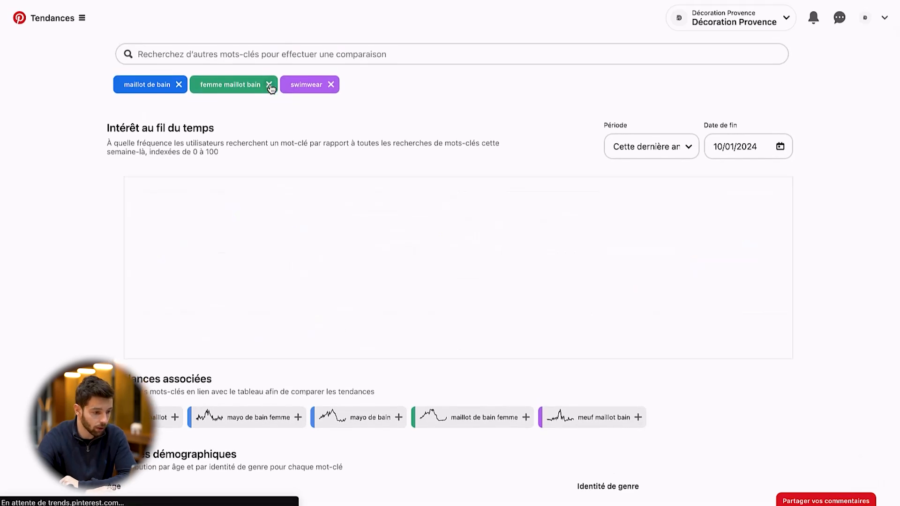
{"action": "scroll", "coordinate": [291, 149], "scroll_direction": "up", "scroll_amount": 2}
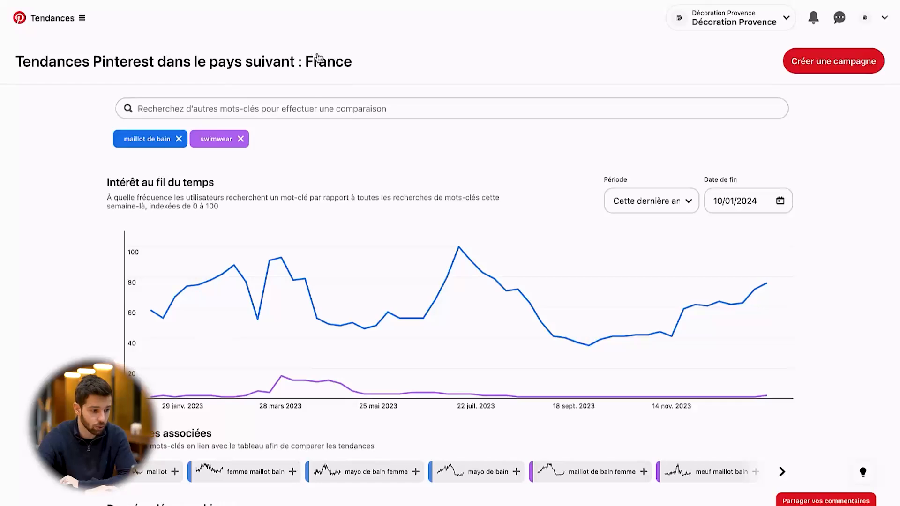
Leave the keyword comparison and go back to the Pinterest Trends home page
{"action": "key", "text": "alt+Left"}
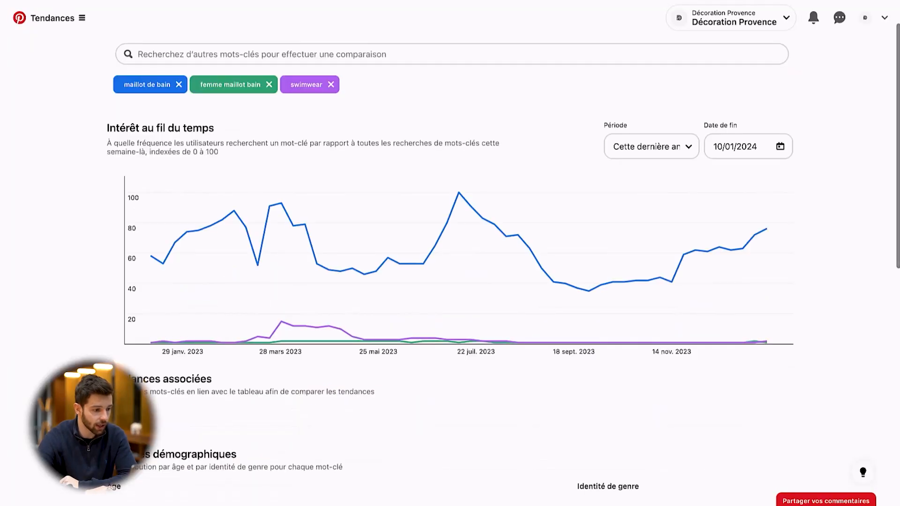
{"action": "key", "text": "alt+Left"}
{"action": "key", "text": "alt+Left"}
{"action": "key", "text": "alt+Left"}
{"action": "key", "text": "alt+Left"}
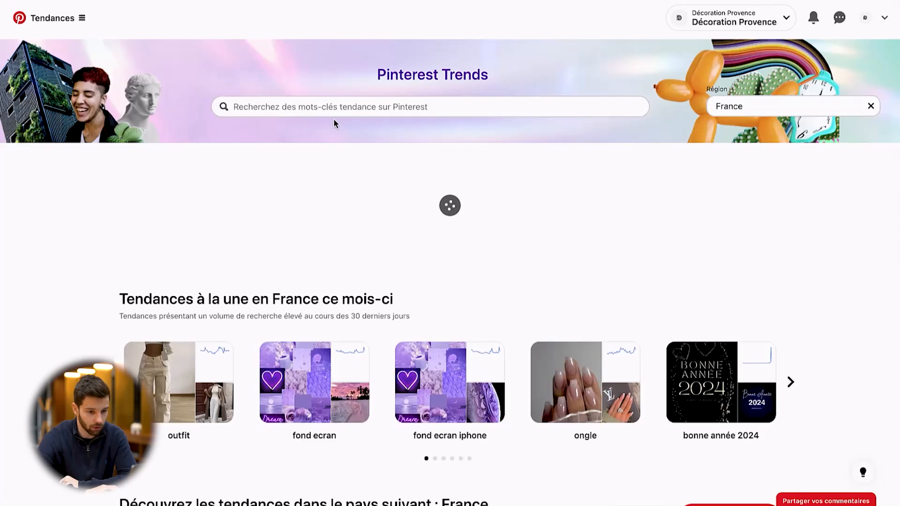
Look through the regions available for Pinterest Trends and close the list with France still selected
{"action": "left_click", "coordinate": [751, 111]}
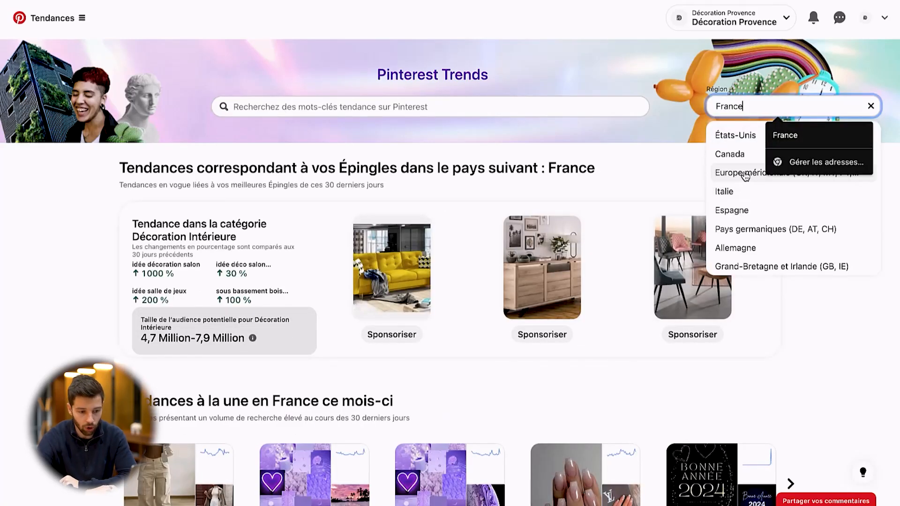
{"action": "scroll", "coordinate": [753, 239], "scroll_direction": "down", "scroll_amount": 1}
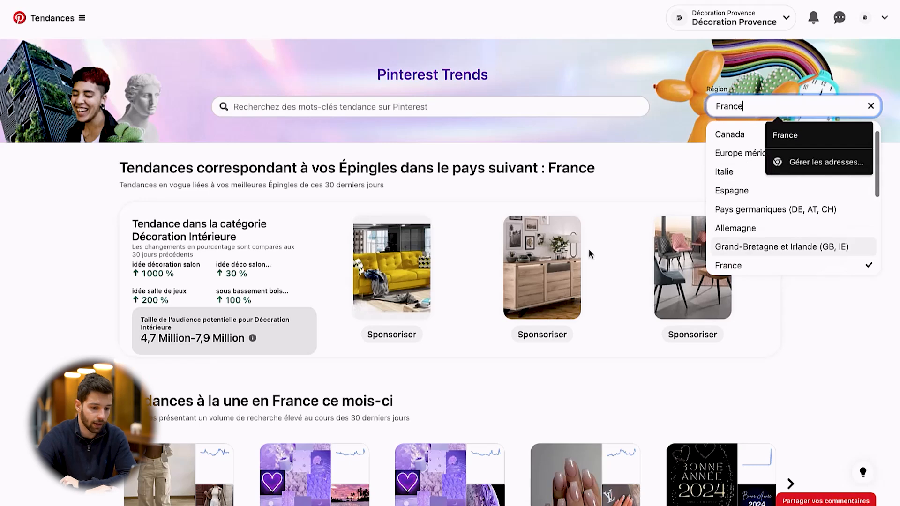
{"action": "scroll", "coordinate": [801, 217], "scroll_direction": "down", "scroll_amount": 5}
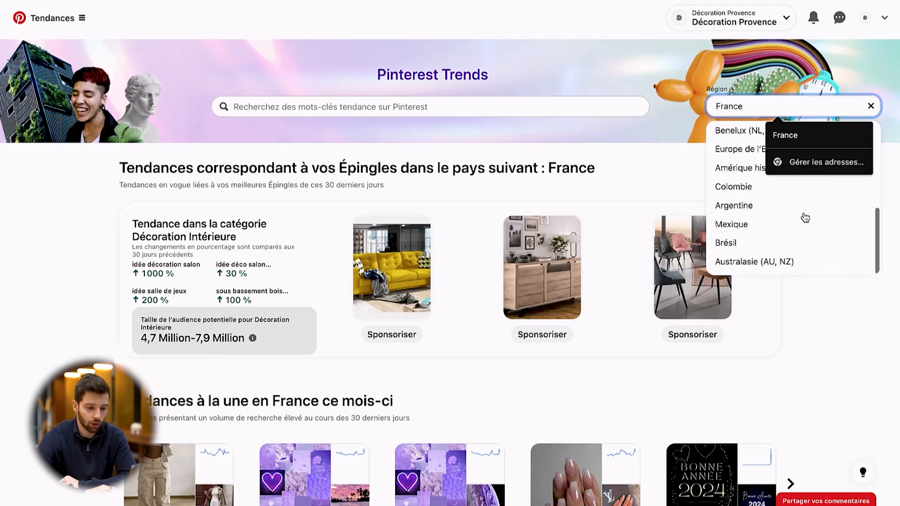
{"action": "left_click", "coordinate": [21, 261]}
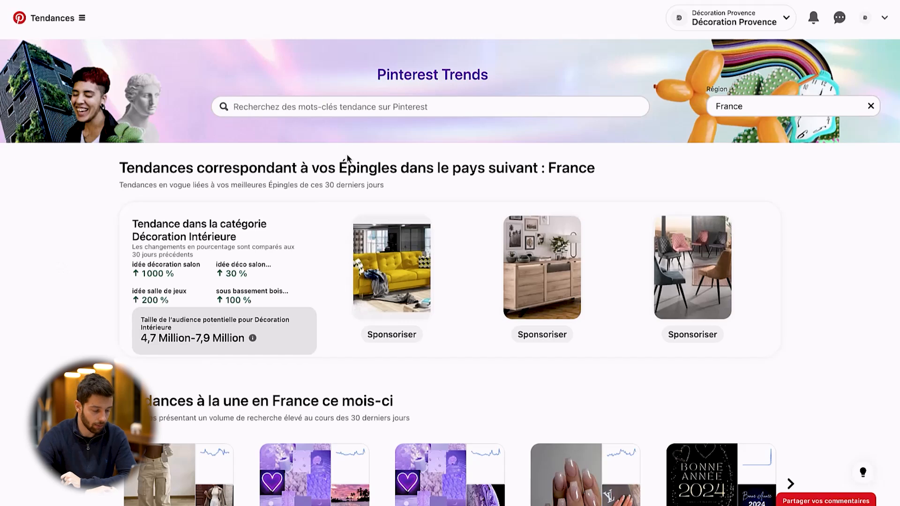
Look up the "canape" keyword from the Pinterest Trends home page and open its trend graph
{"action": "scroll", "coordinate": [341, 168], "scroll_direction": "down", "scroll_amount": 5}
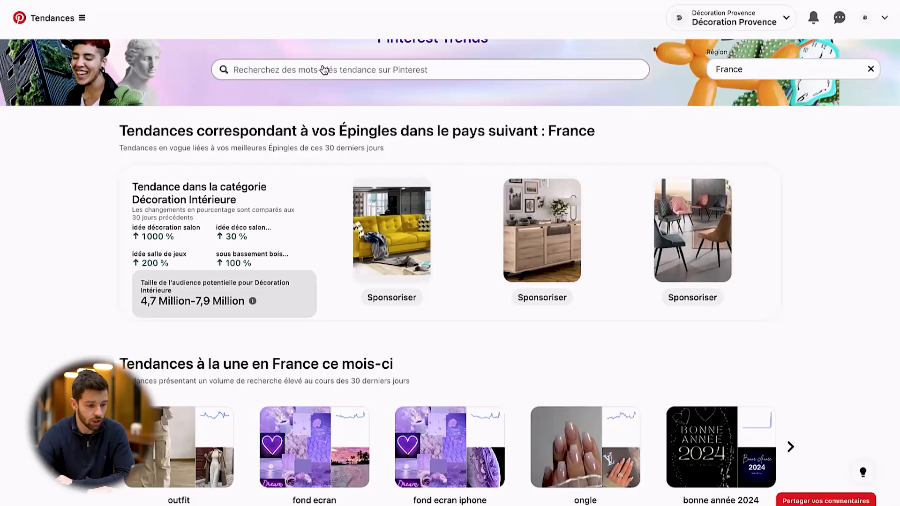
{"action": "scroll", "coordinate": [323, 69], "scroll_direction": "down", "scroll_amount": 7}
{"action": "scroll", "coordinate": [322, 139], "scroll_direction": "up", "scroll_amount": 8}
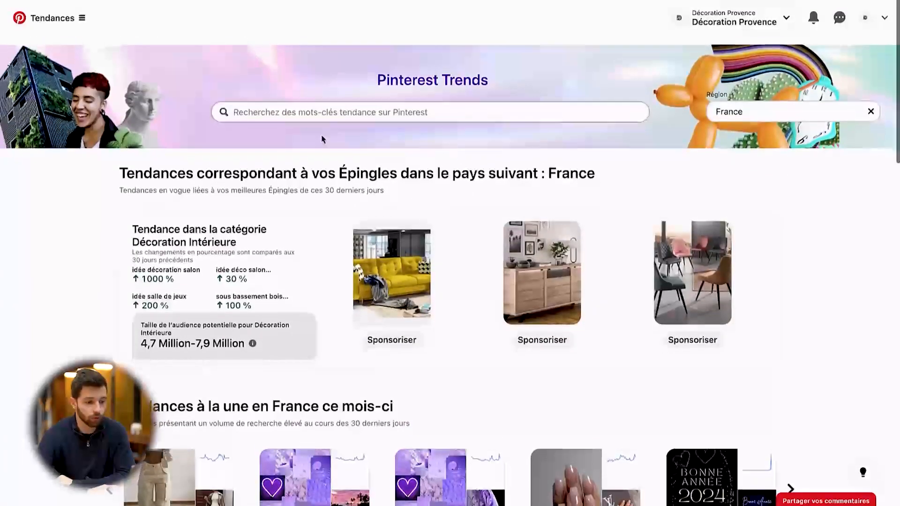
{"action": "left_click", "coordinate": [342, 113]}
{"action": "type", "text": "canape"}
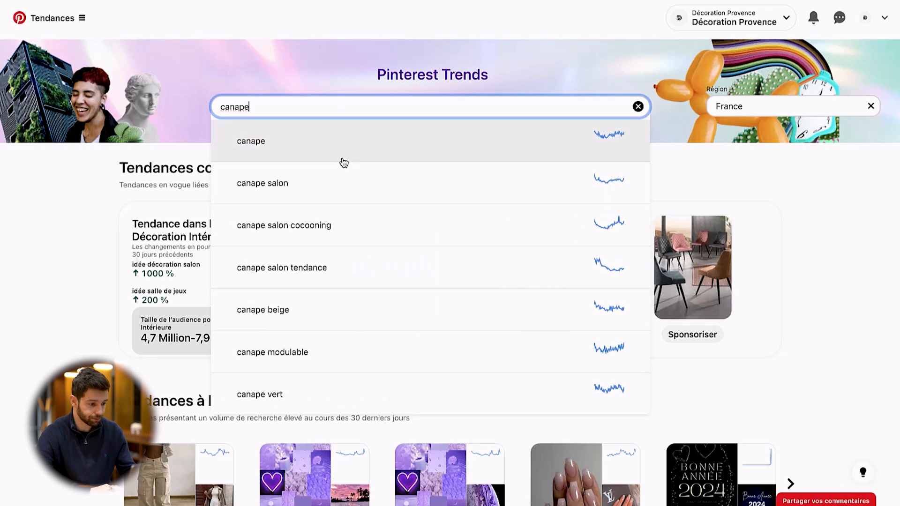
{"action": "left_click", "coordinate": [341, 157]}
Search for "faute" as a comparison keyword alongside "canape" and choose one of the suggested keywords
{"action": "left_click", "coordinate": [347, 110]}
{"action": "type", "text": "faute"}
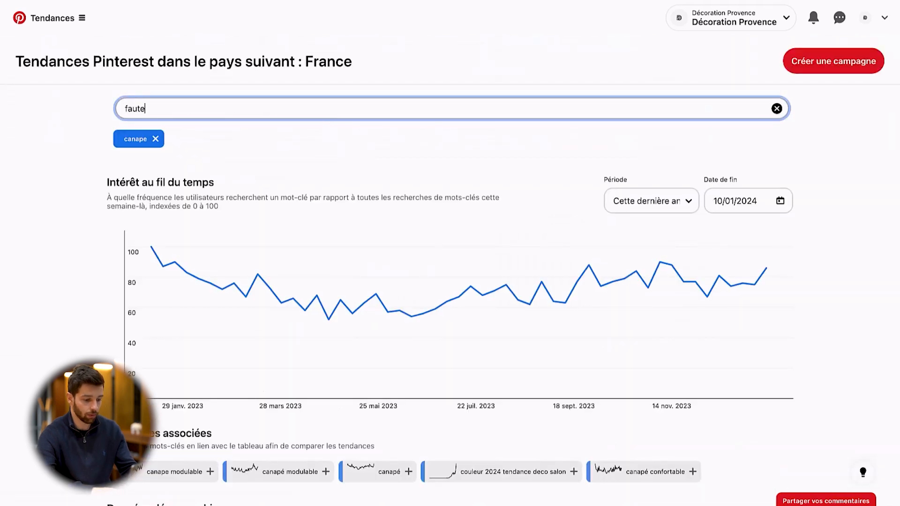
{"action": "left_click", "coordinate": [260, 185]}
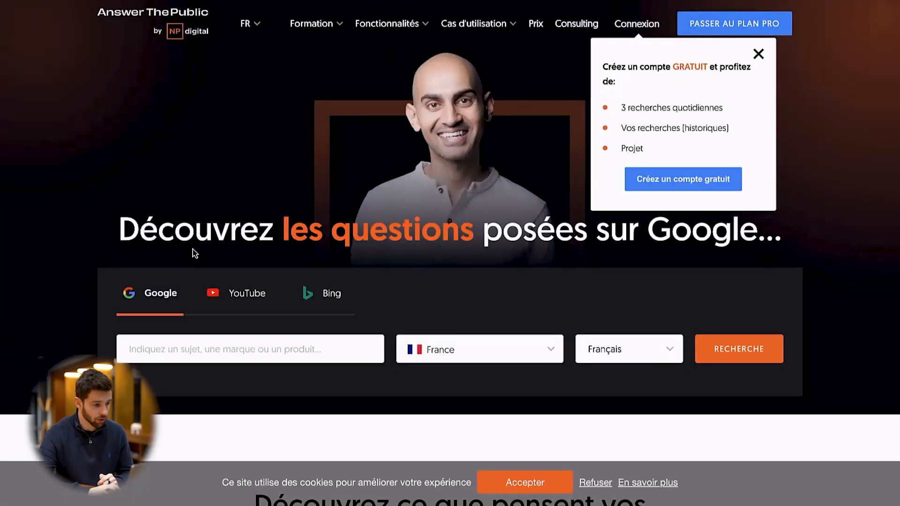
Switch to the AnswerThePublic home page and view its topic search section for France in French
{"action": "scroll", "coordinate": [275, 144], "scroll_direction": "down", "scroll_amount": 3}
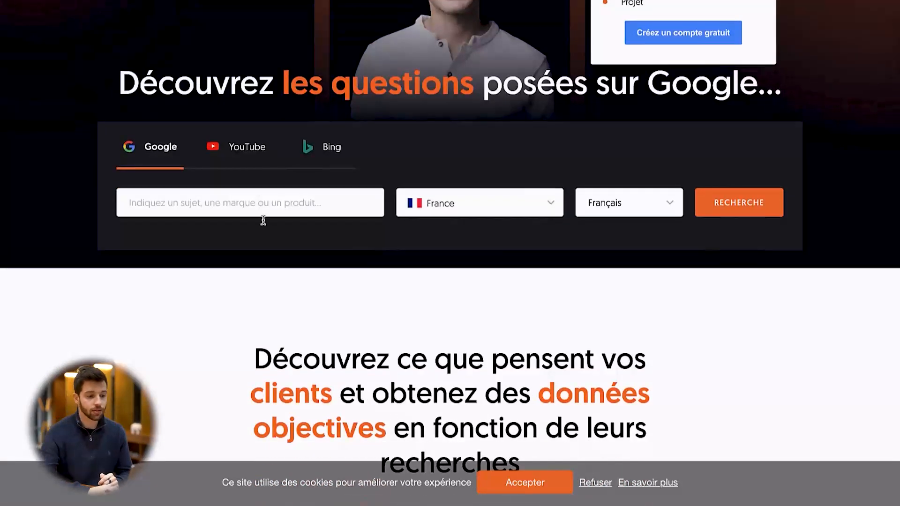